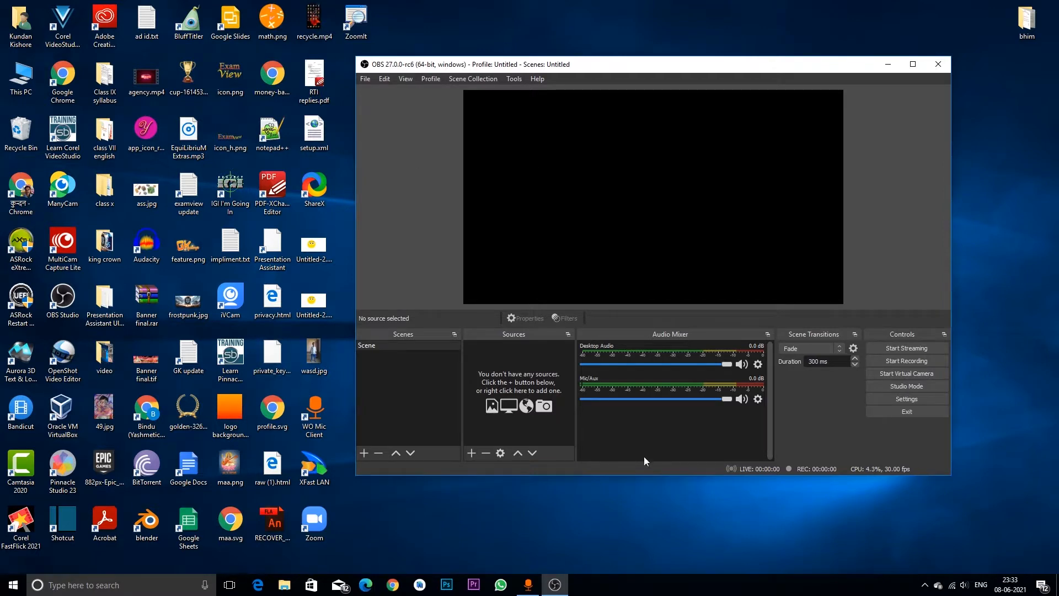
Step: Switch the OBS window to full-screen mode and back to windowed mode
{"action": "key", "text": "F11"}
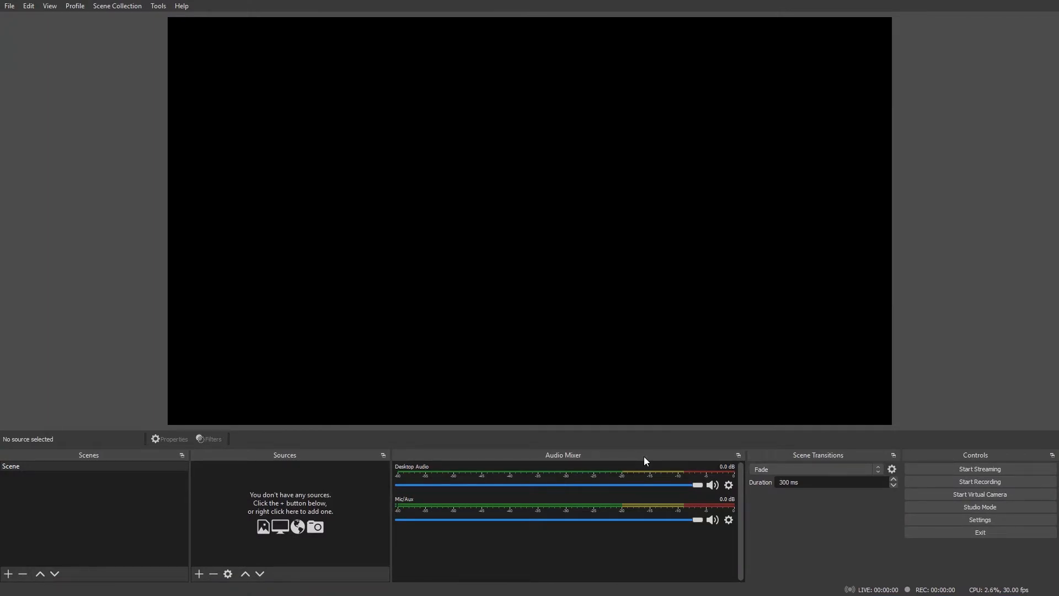
{"action": "key", "text": "F11"}
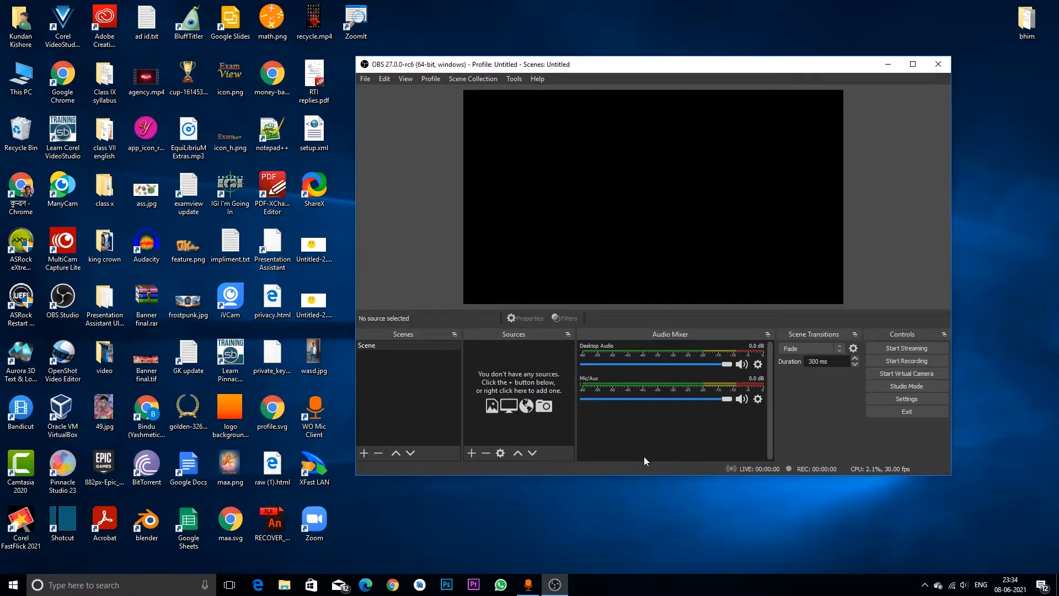
Step: Switch to Chrome to view the OBS Studio download page, highlight the name Open Broadcaster Software, and return to OBS
{"action": "left_click", "coordinate": [26, 190]}
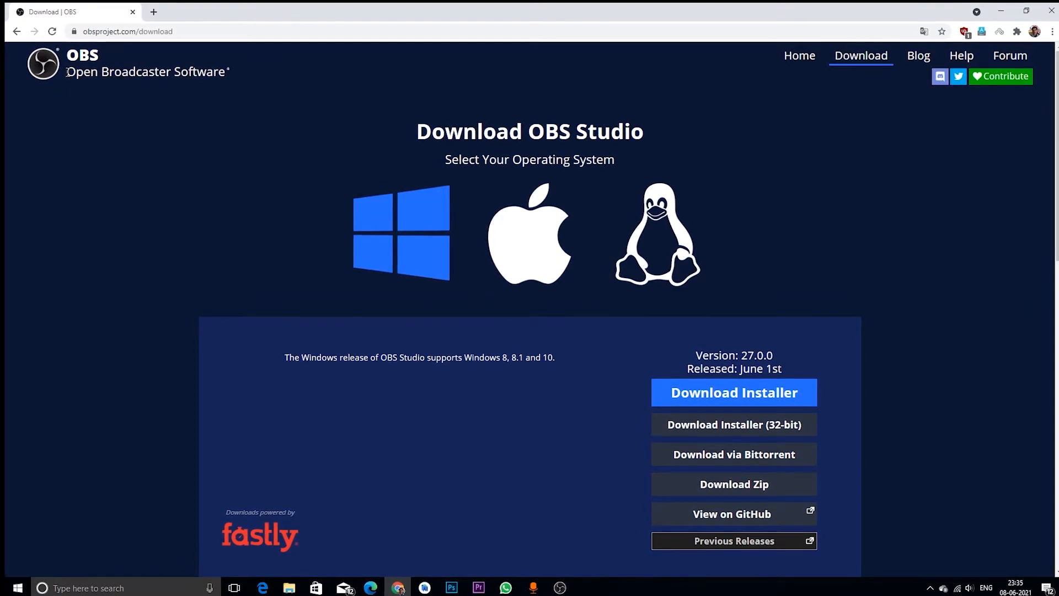
{"action": "left_click_drag", "start_coordinate": [66, 72], "coordinate": [229, 70]}
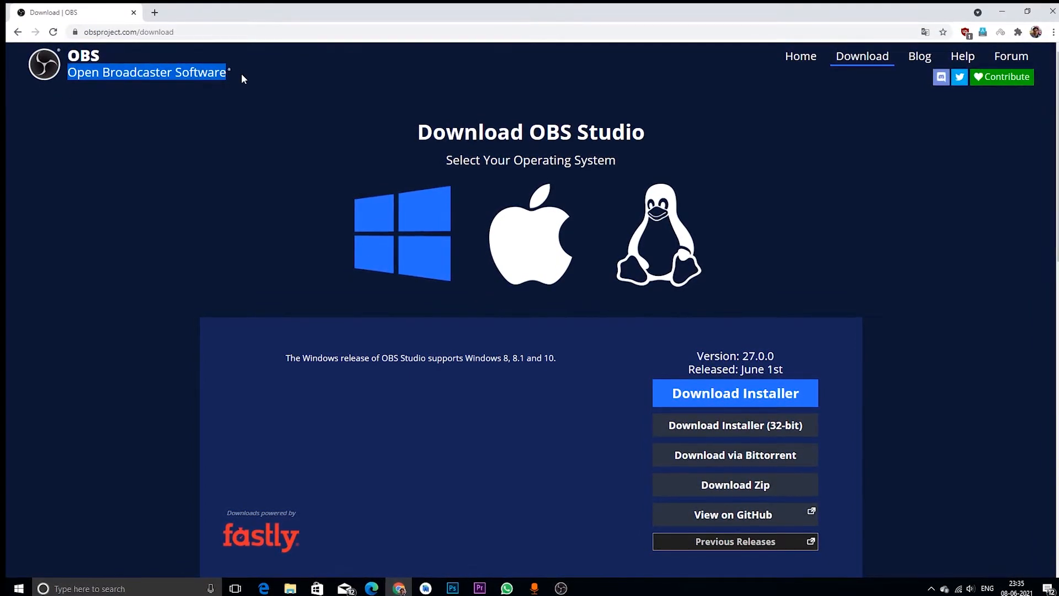
{"action": "left_click", "coordinate": [212, 139]}
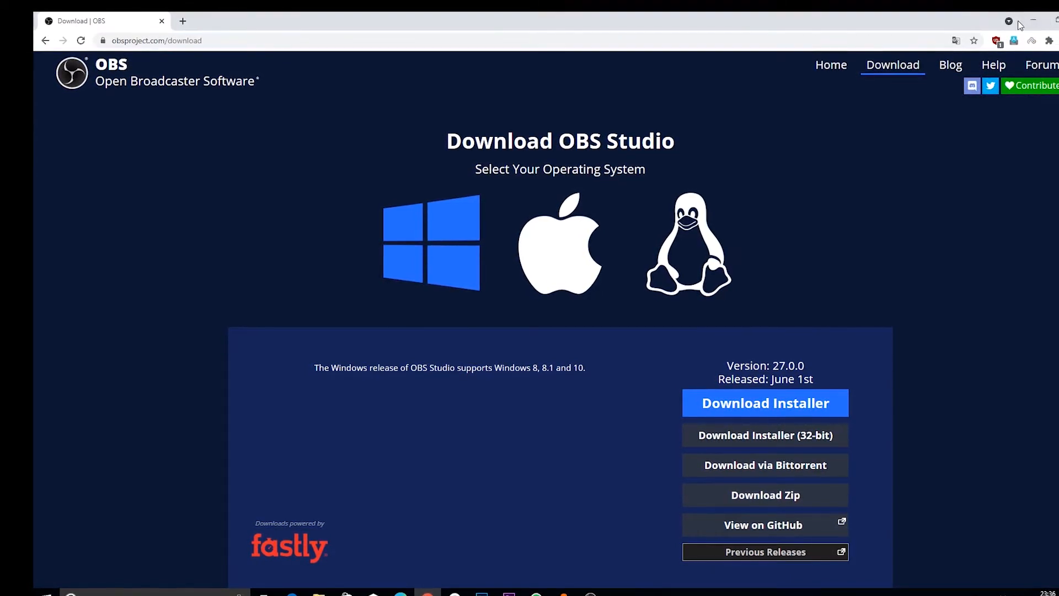
{"action": "left_click", "coordinate": [1034, 23]}
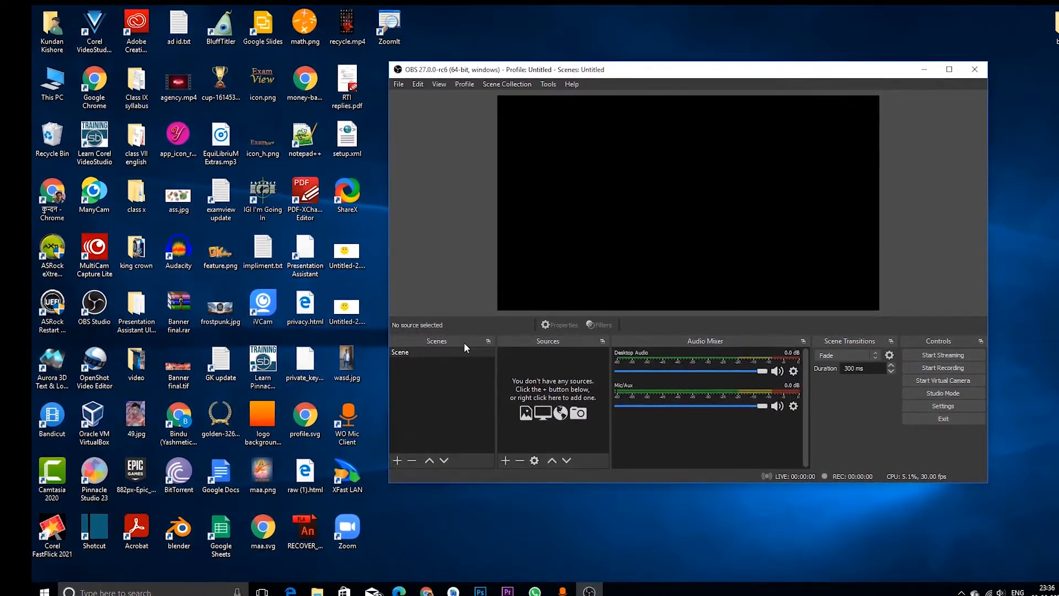
Step: Detach the Scenes and Sources docks and float them on either side of the main OBS window
{"action": "left_click", "coordinate": [409, 356]}
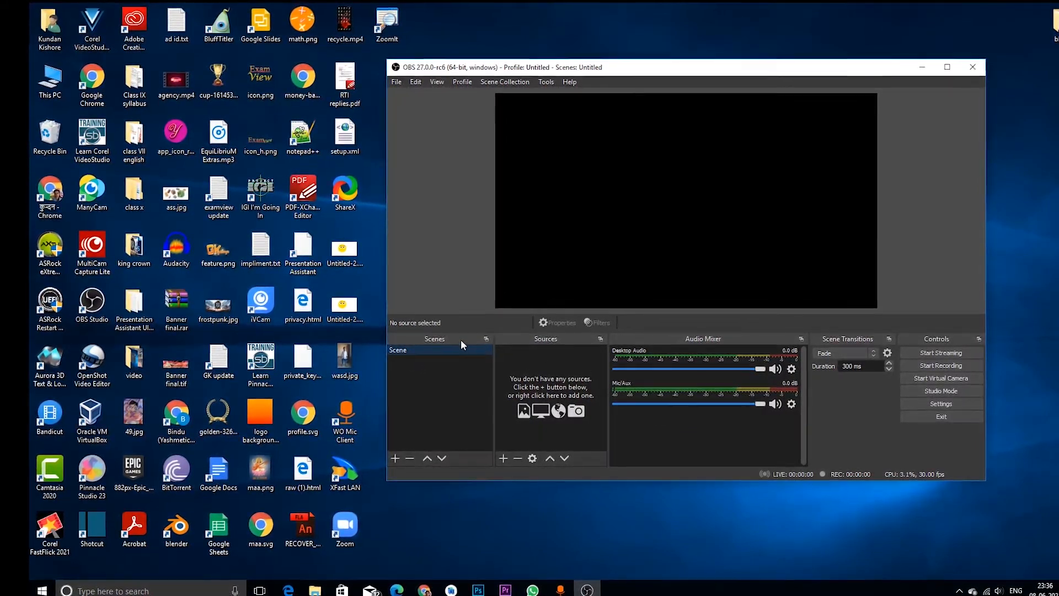
{"action": "left_click_drag", "start_coordinate": [461, 340], "coordinate": [1053, 206]}
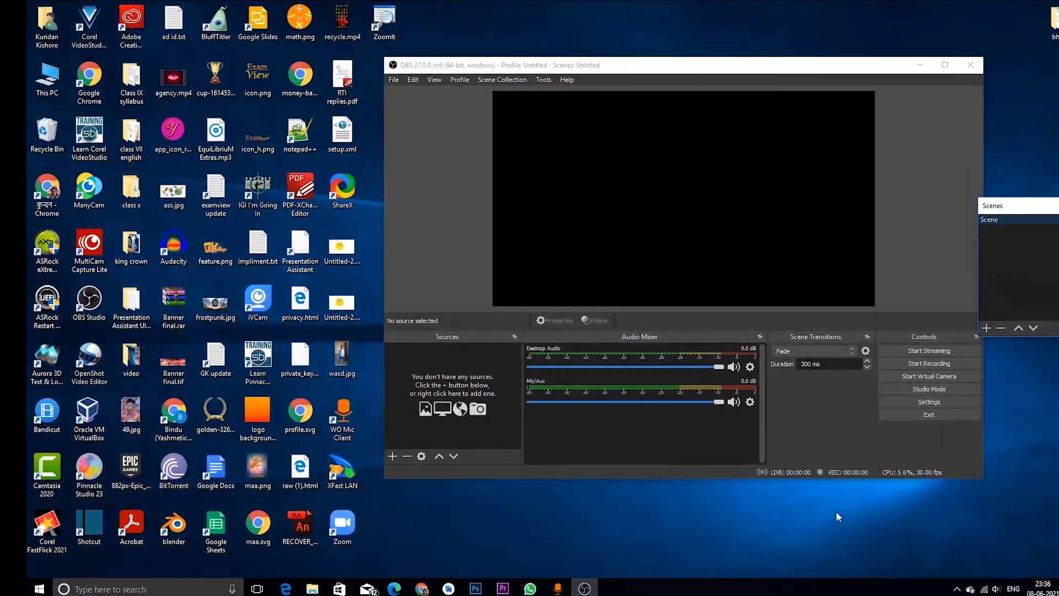
{"action": "left_click_drag", "start_coordinate": [1050, 211], "coordinate": [1040, 199]}
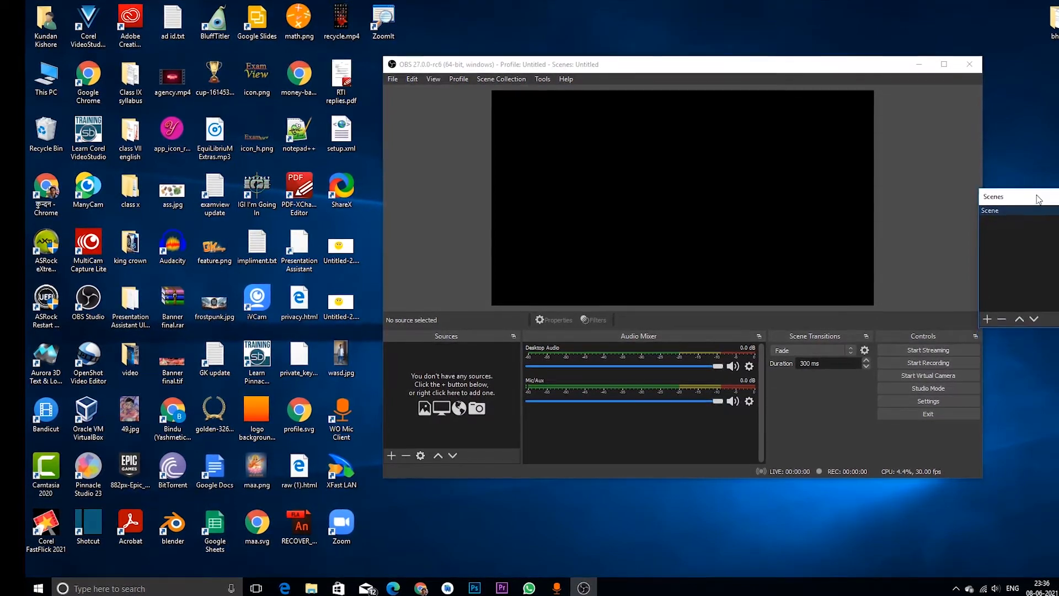
{"action": "left_click_drag", "start_coordinate": [472, 336], "coordinate": [298, 381]}
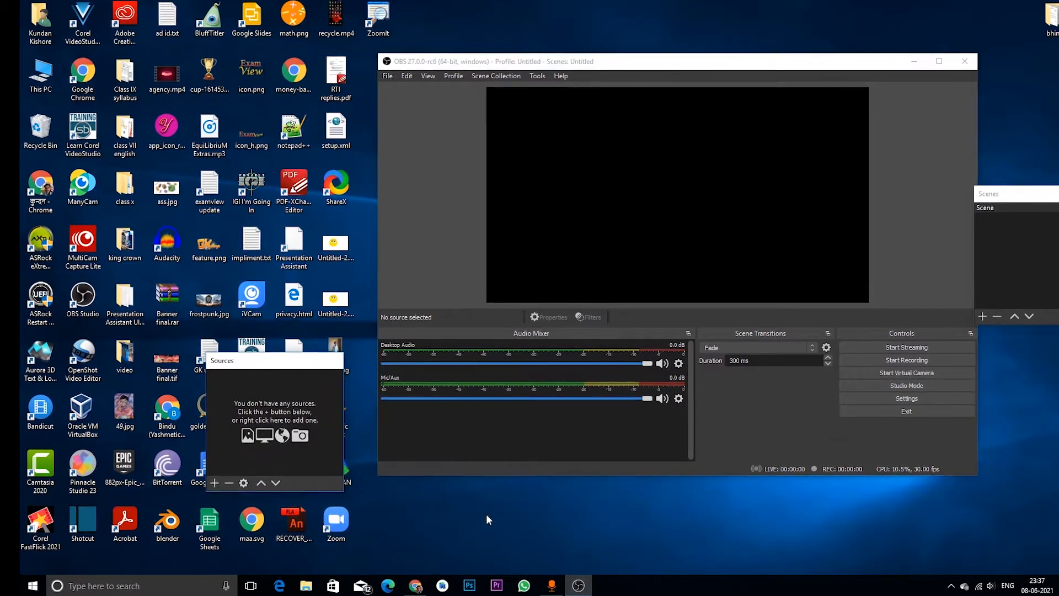
{"action": "left_click", "coordinate": [488, 514]}
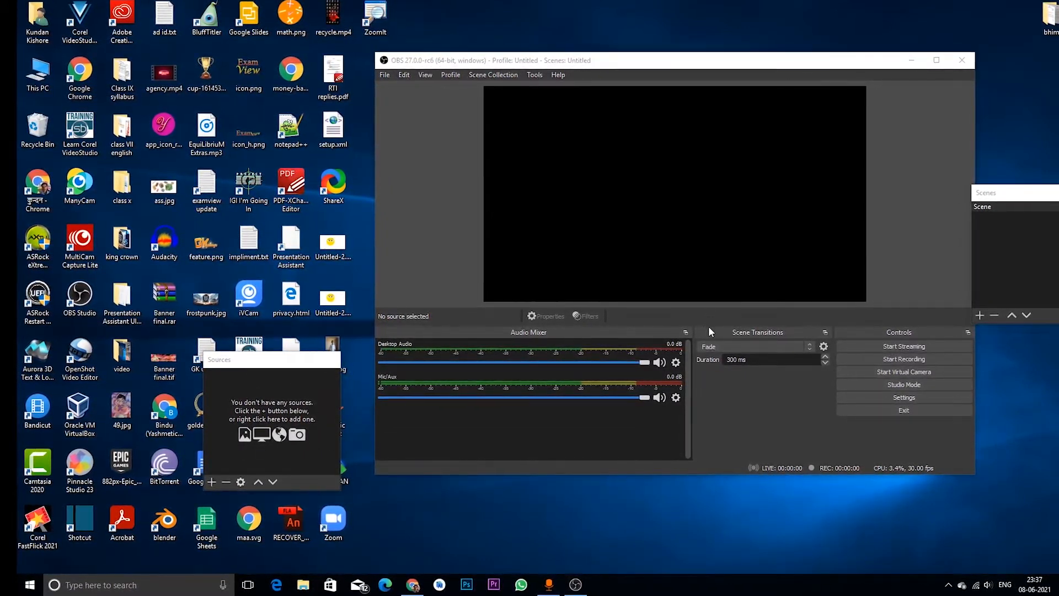
Step: Make the dock area taller and adjust the widths of the Audio Mixer, Scene Transitions and Controls docks
{"action": "left_click_drag", "start_coordinate": [702, 325], "coordinate": [701, 297]}
{"action": "left_click_drag", "start_coordinate": [692, 370], "coordinate": [700, 401]}
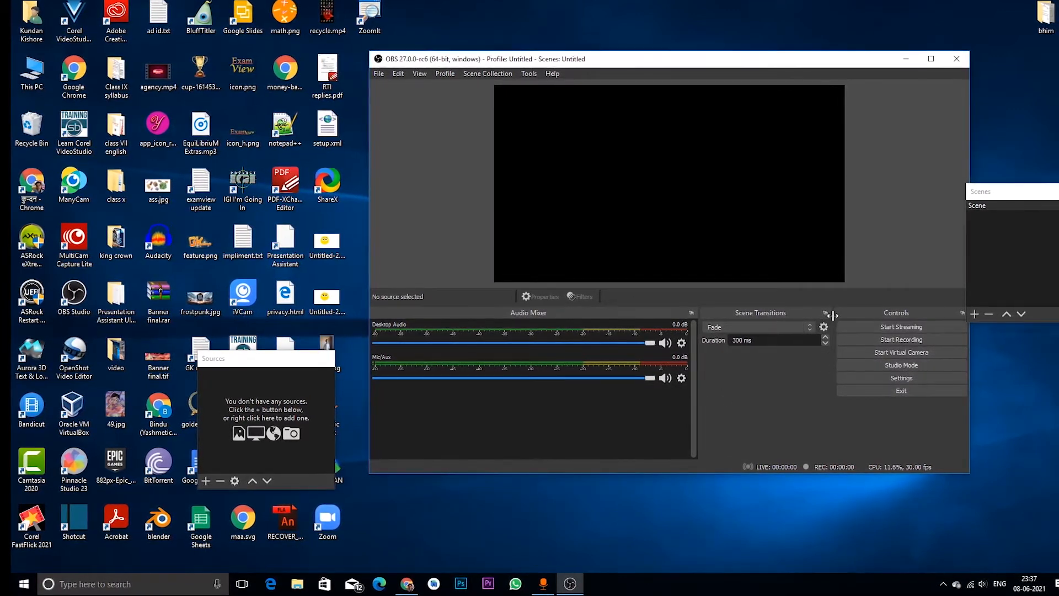
{"action": "mouse_move", "coordinate": [832, 315]}
{"action": "left_mouse_down"}
{"action": "mouse_move", "coordinate": [781, 323]}
{"action": "mouse_move", "coordinate": [821, 326]}
{"action": "left_mouse_up"}
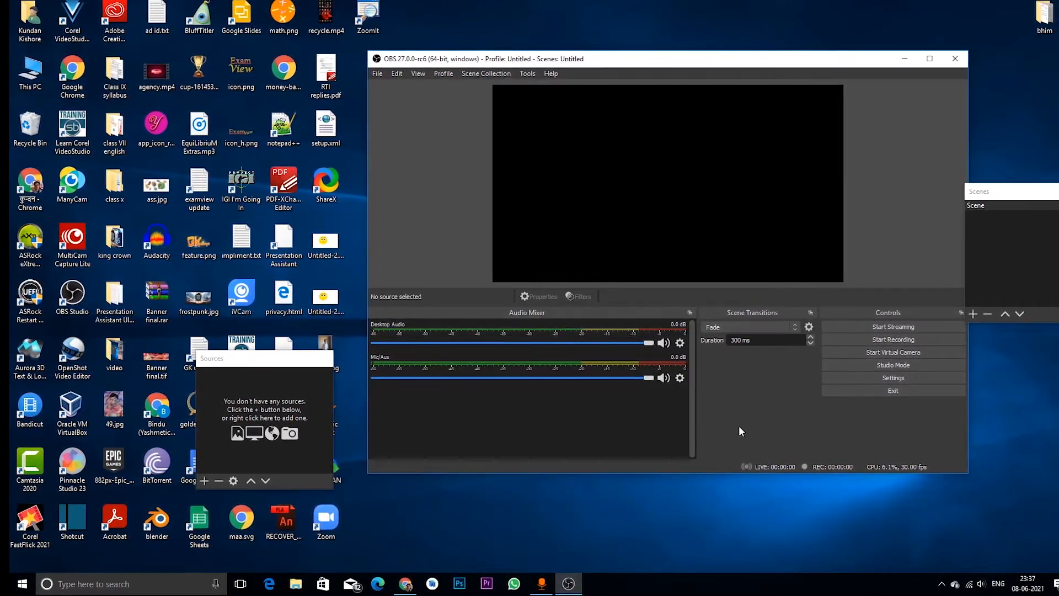
Step: Dock Sources and Scenes back into the main window, with Scenes first, Sources second and the Audio Mixer after them
{"action": "left_click_drag", "start_coordinate": [234, 365], "coordinate": [402, 328]}
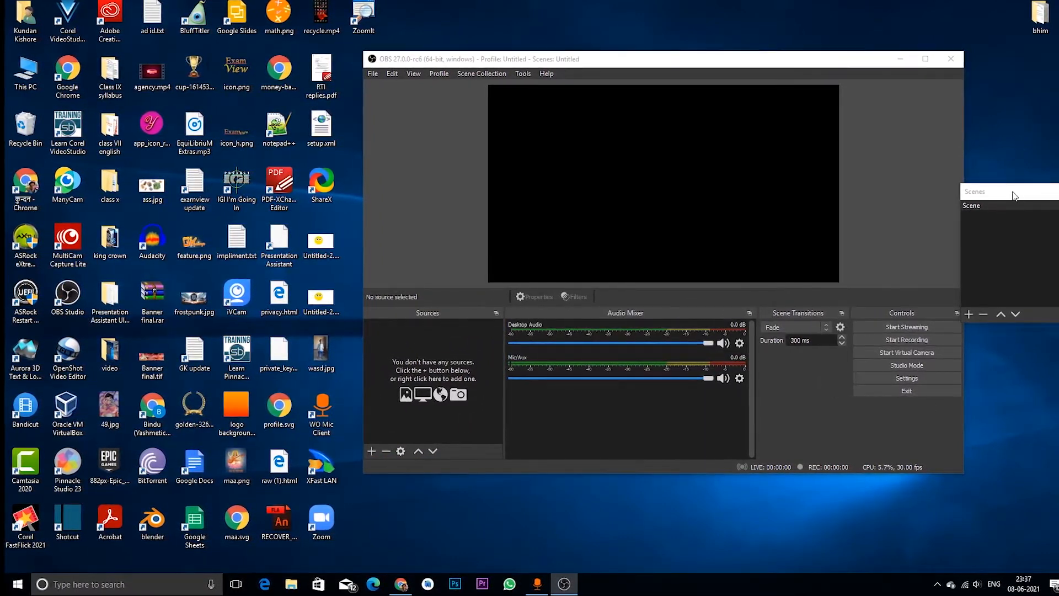
{"action": "left_click_drag", "start_coordinate": [1014, 196], "coordinate": [381, 334]}
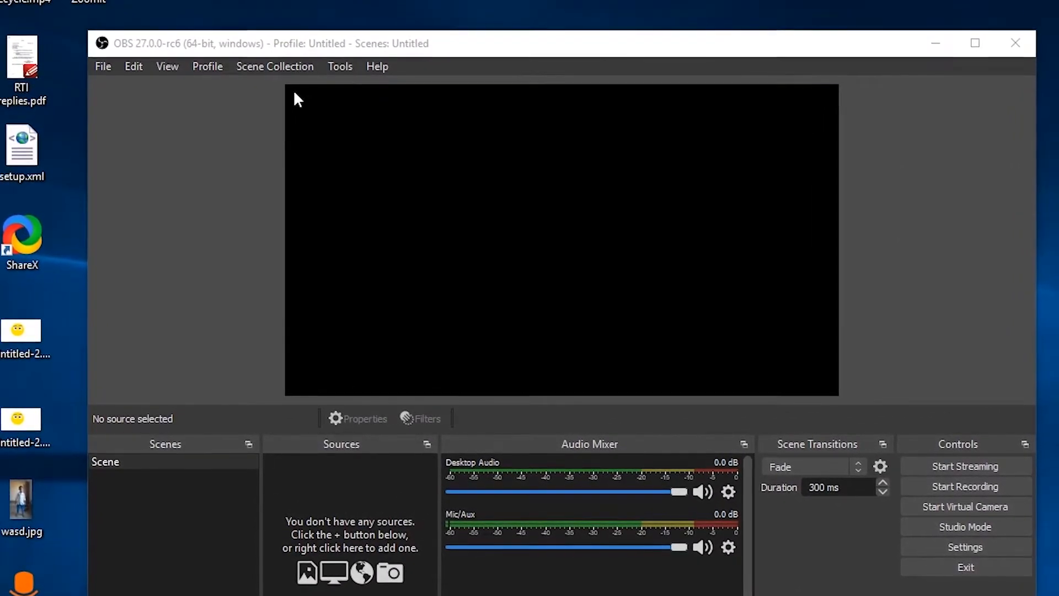
{"action": "left_click_drag", "start_coordinate": [285, 86], "coordinate": [853, 351]}
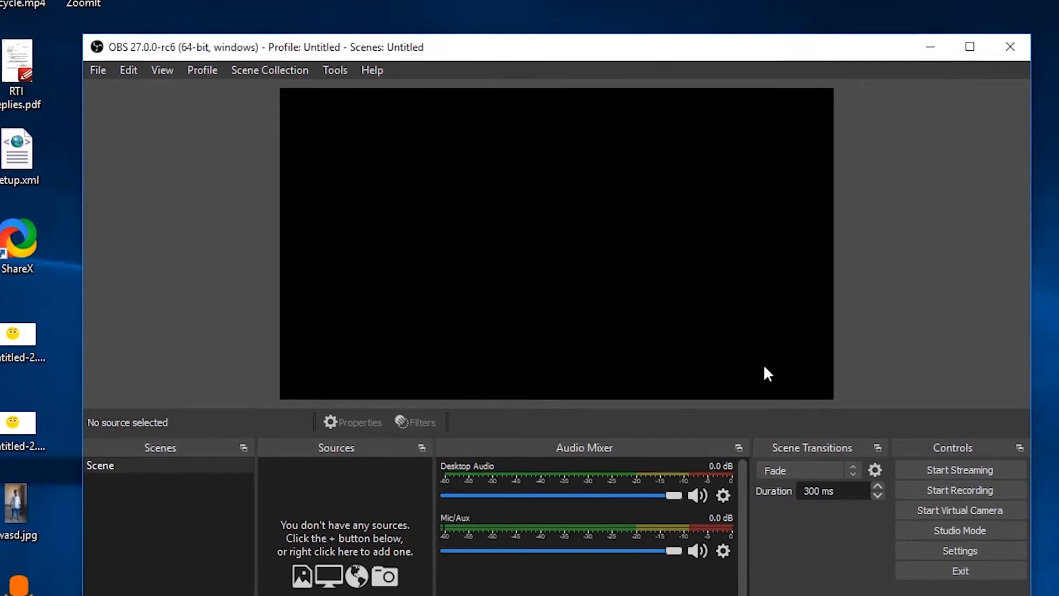
{"action": "left_click_drag", "start_coordinate": [281, 90], "coordinate": [827, 395]}
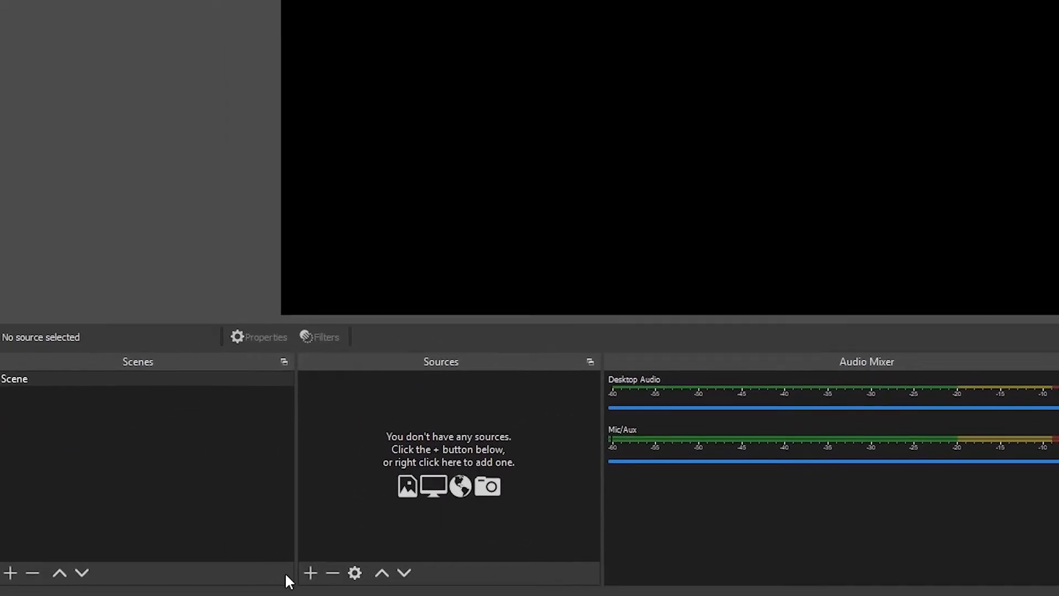
Step: Add a new scene named Scene 2 to the scene list
{"action": "left_click", "coordinate": [237, 377]}
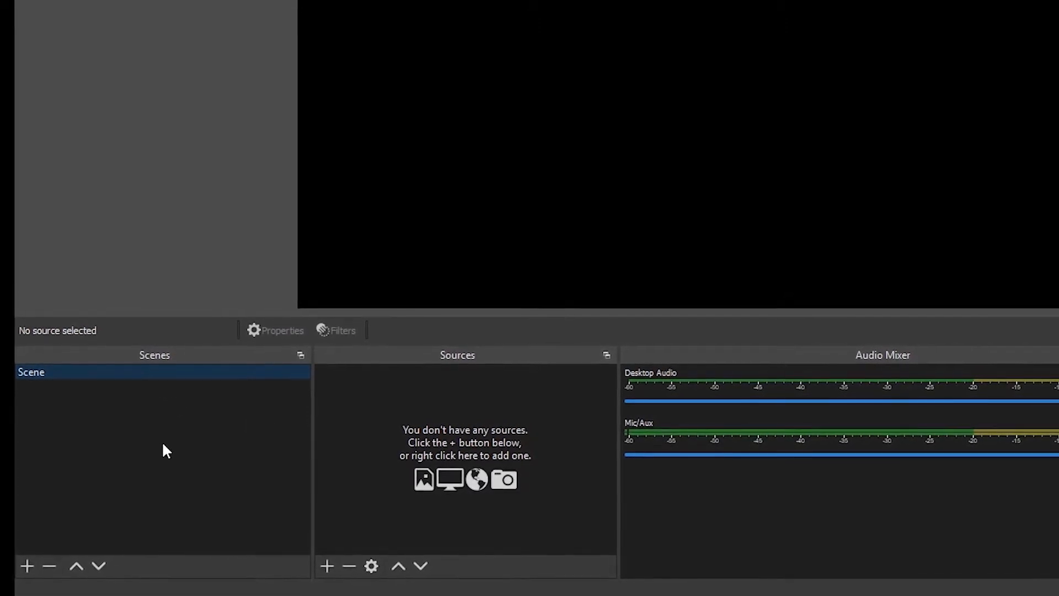
{"action": "right_click", "coordinate": [100, 444]}
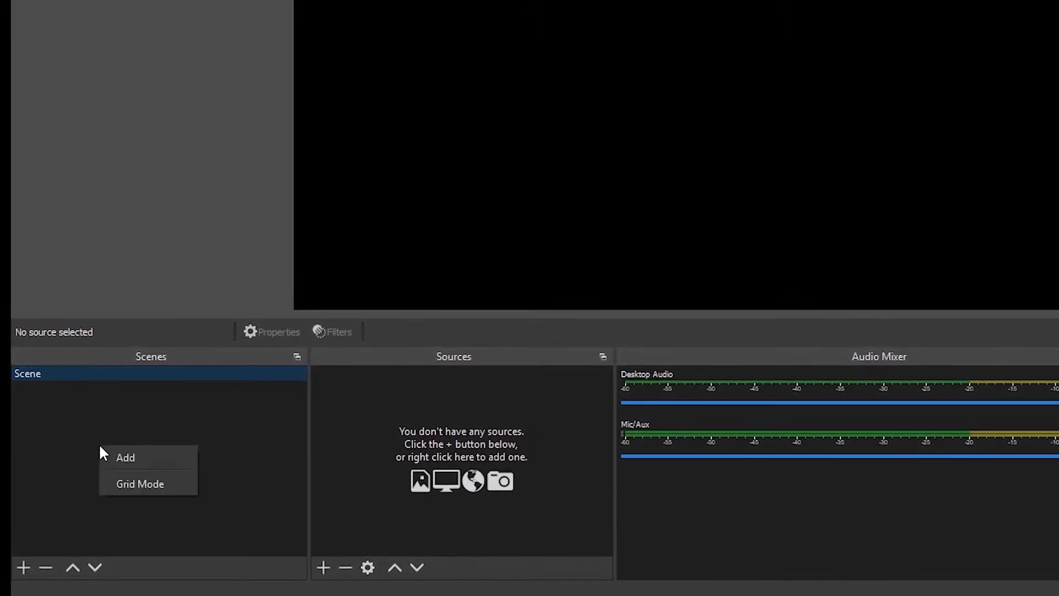
{"action": "left_click", "coordinate": [68, 453]}
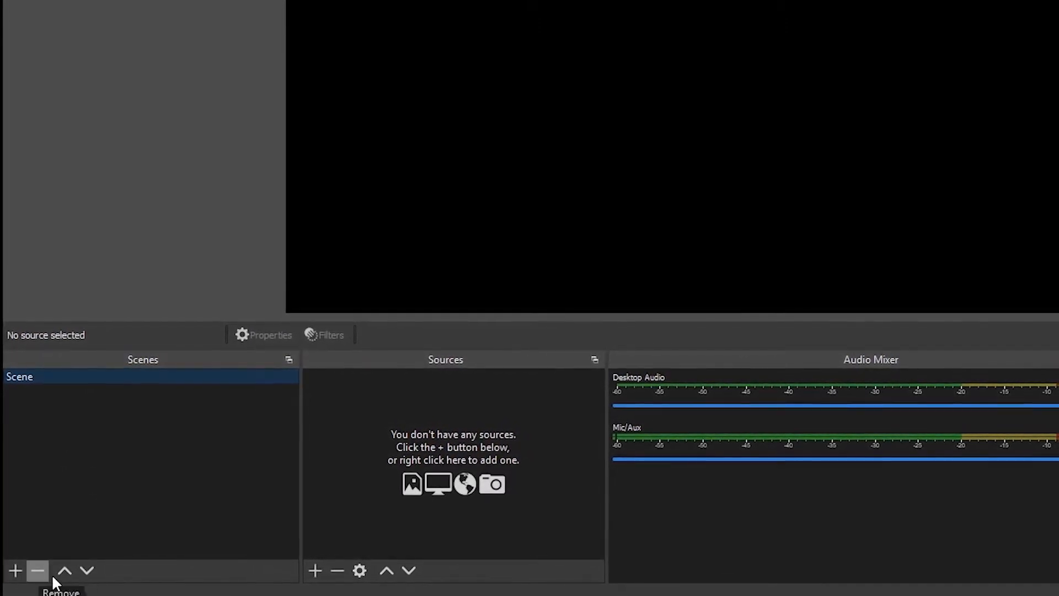
{"action": "left_click", "coordinate": [13, 572]}
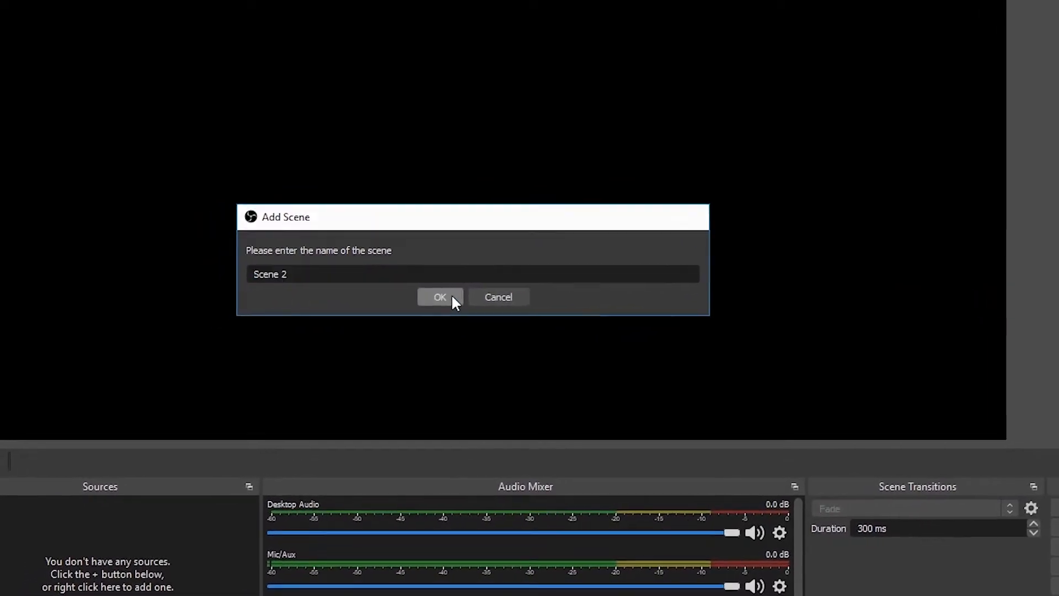
{"action": "left_click", "coordinate": [450, 299]}
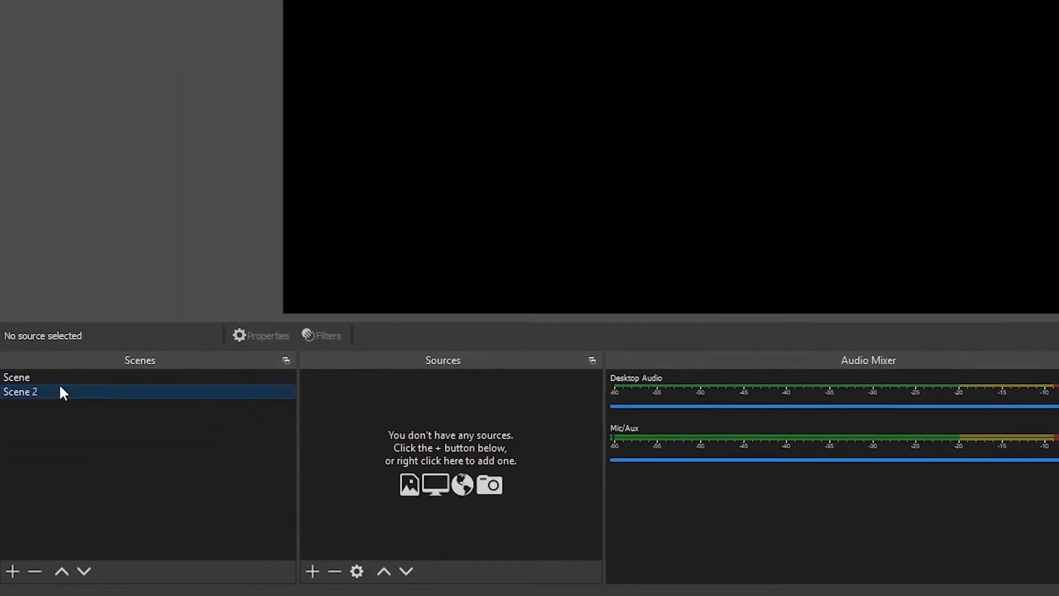
Step: Switch between Scene and Scene 2, leaving the first scene active
{"action": "left_click", "coordinate": [59, 378]}
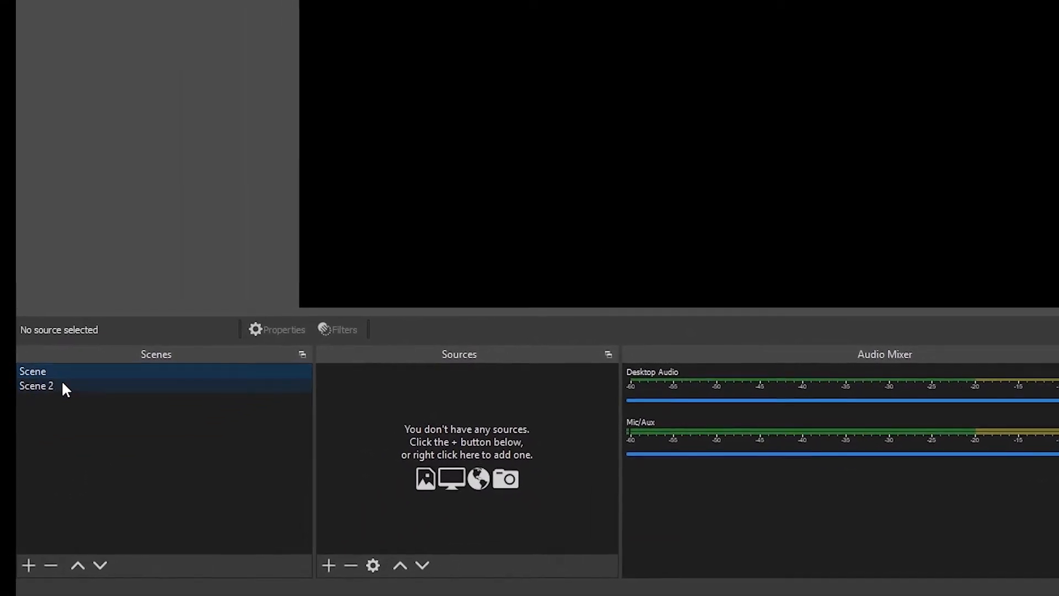
{"action": "left_click", "coordinate": [61, 386]}
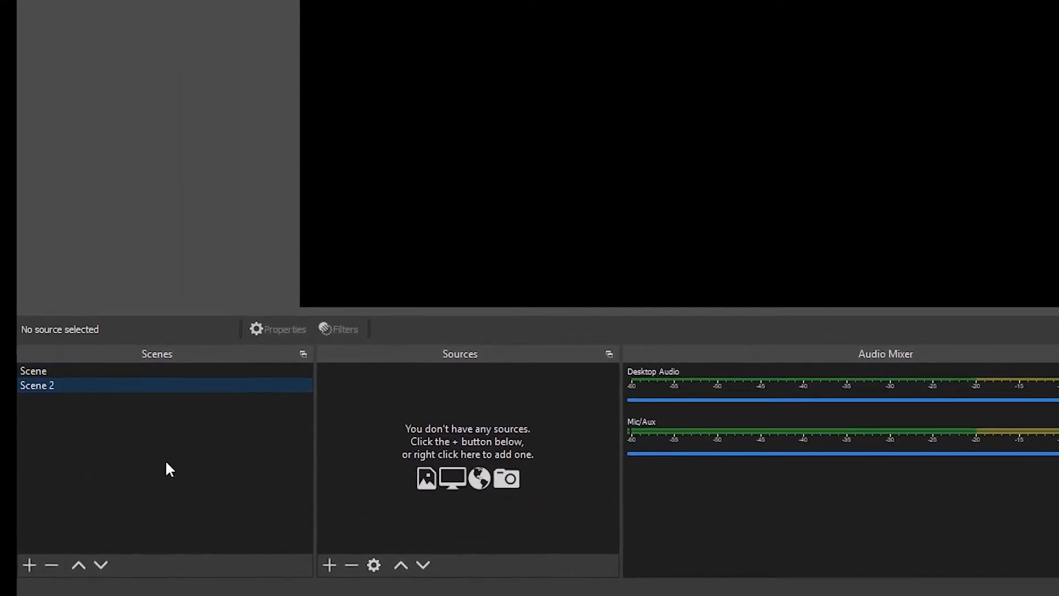
{"action": "left_click", "coordinate": [70, 370]}
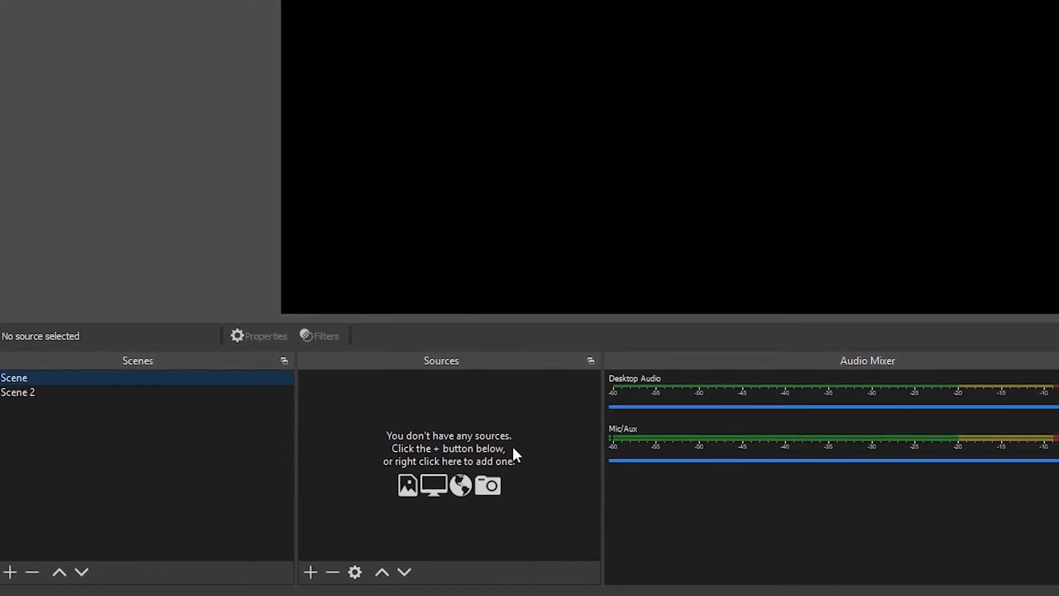
Step: Examine the source types that can be added to the scene, including the deprecated ones, without adding any
{"action": "left_click", "coordinate": [386, 397]}
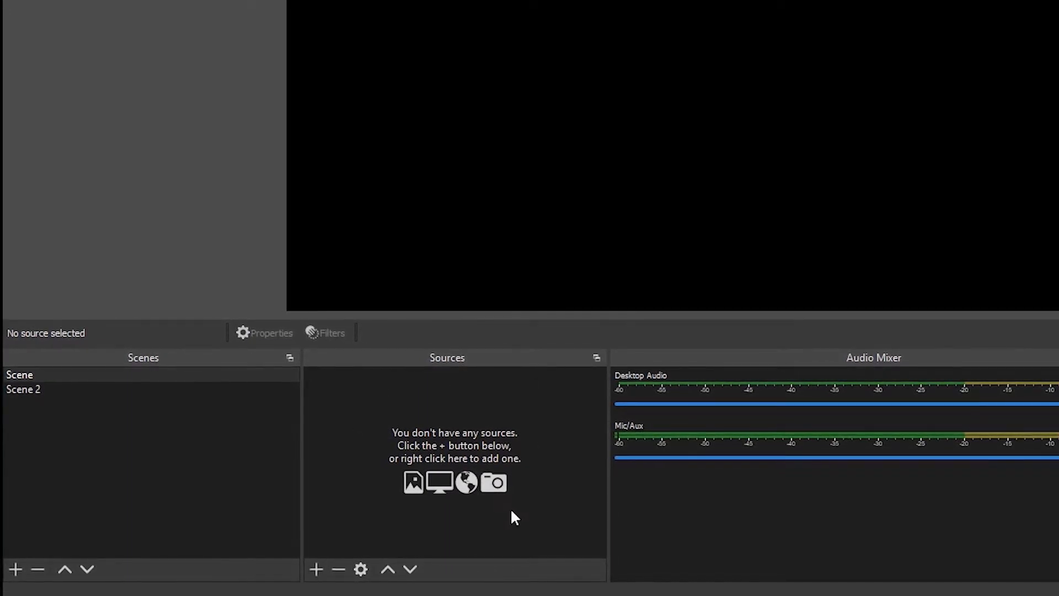
{"action": "left_click", "coordinate": [313, 568]}
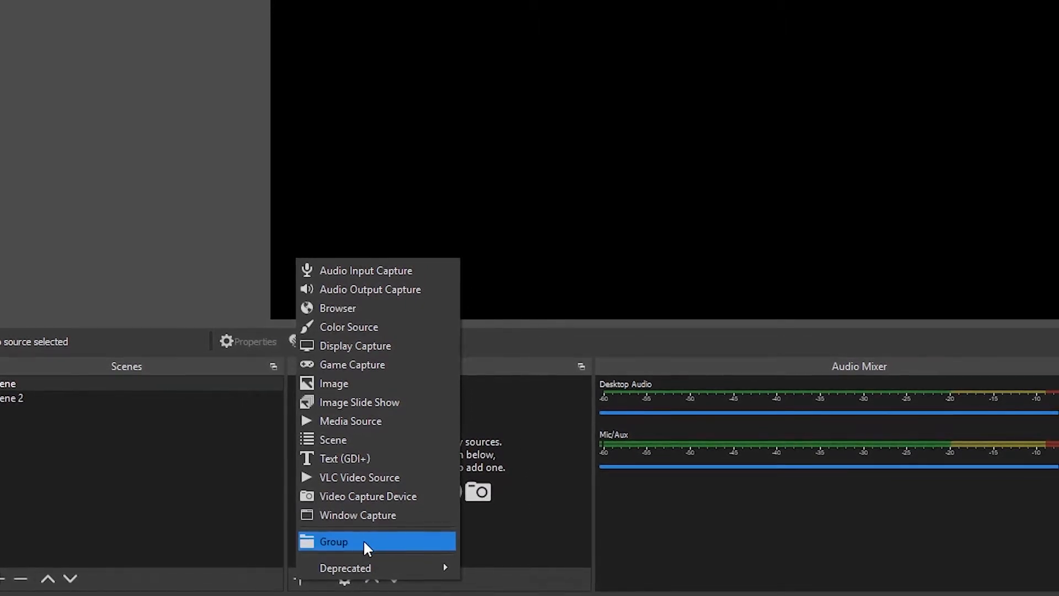
{"action": "mouse_move", "coordinate": [434, 565]}
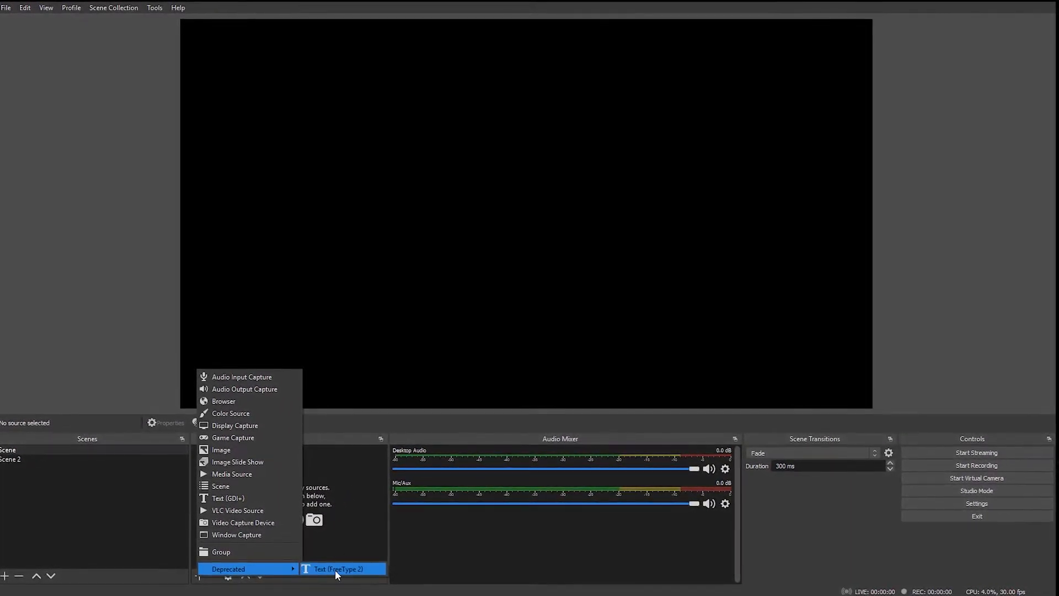
{"action": "left_click", "coordinate": [383, 552]}
{"action": "left_click", "coordinate": [198, 576]}
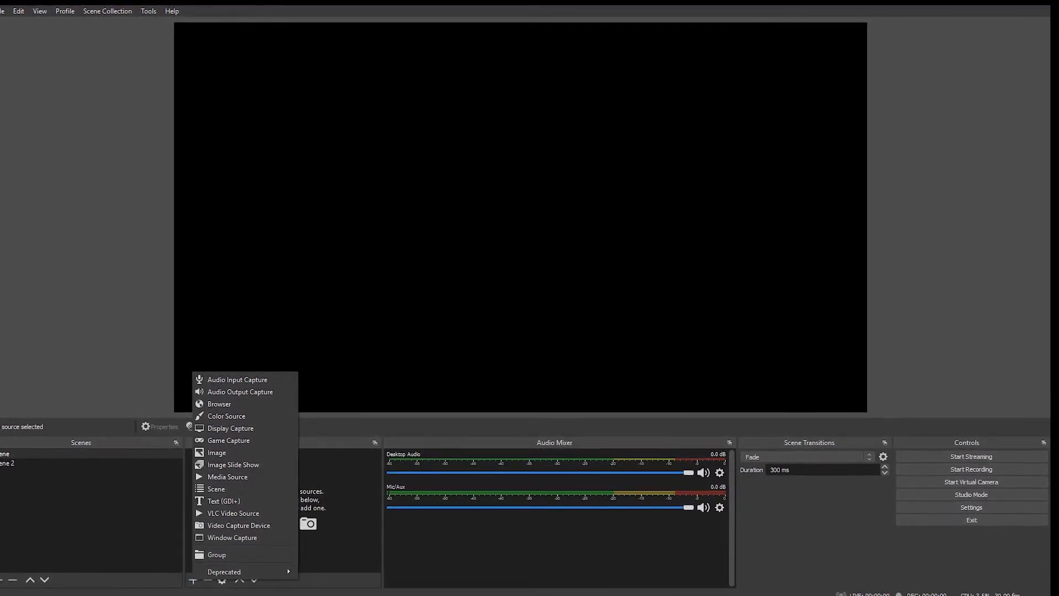
{"action": "left_click", "coordinate": [342, 525]}
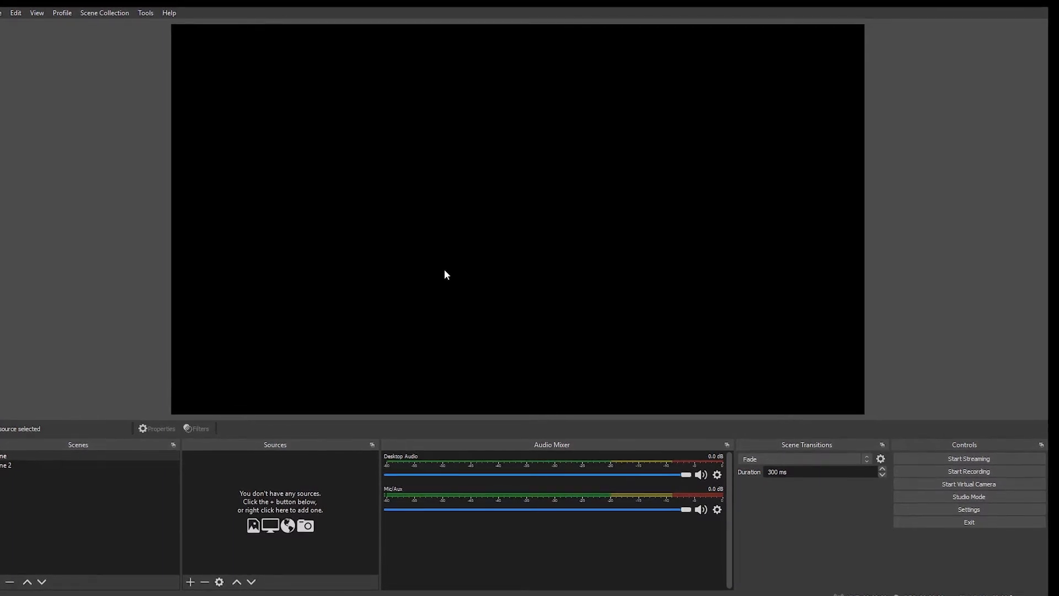
Step: Add a new visible Media Source to the first scene, keeping the default name
{"action": "left_click", "coordinate": [188, 584]}
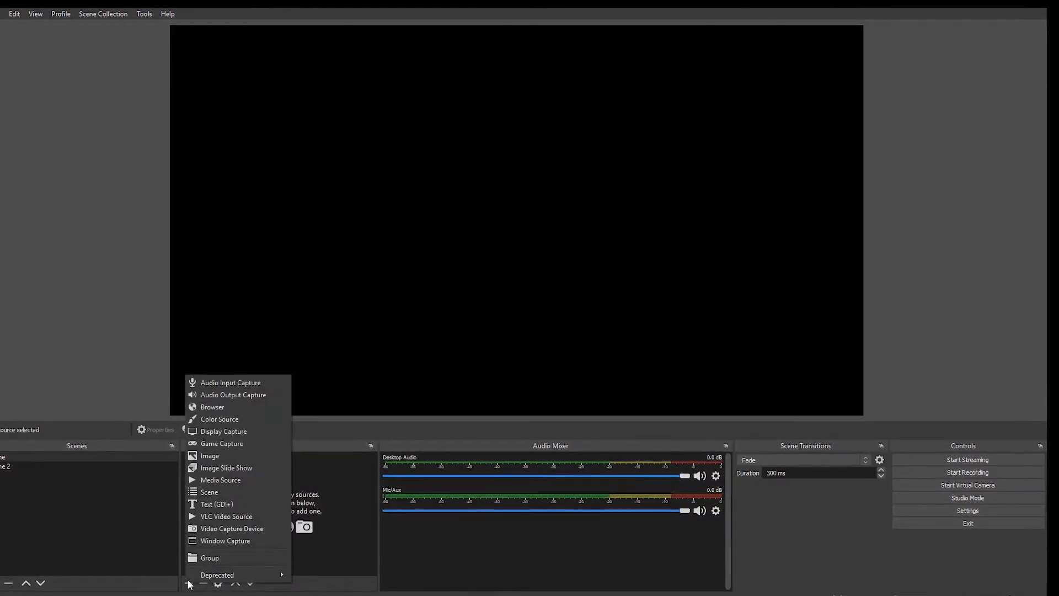
{"action": "left_click", "coordinate": [248, 484]}
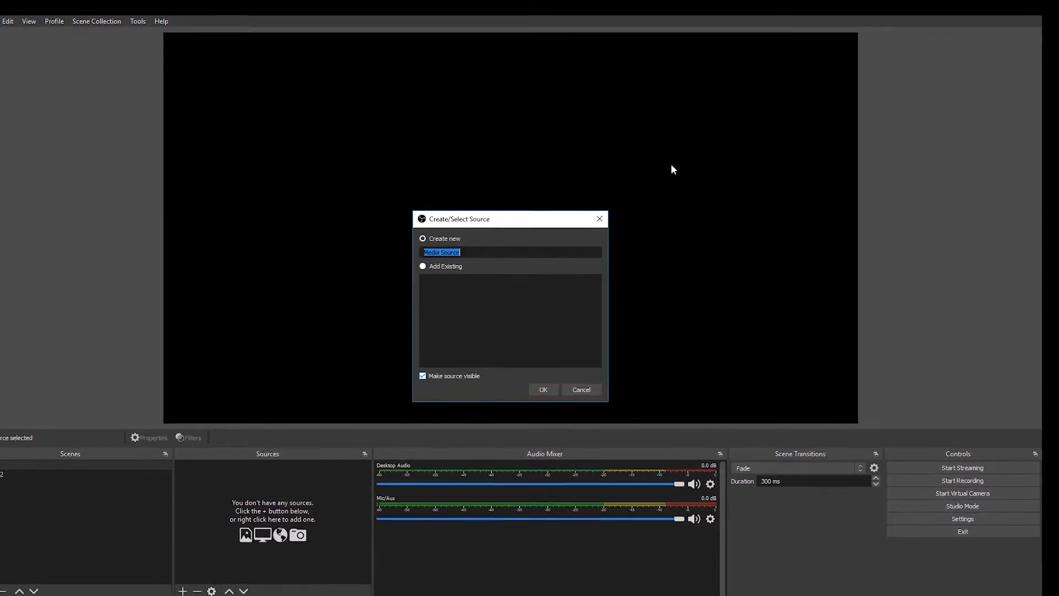
{"action": "left_click", "coordinate": [545, 393]}
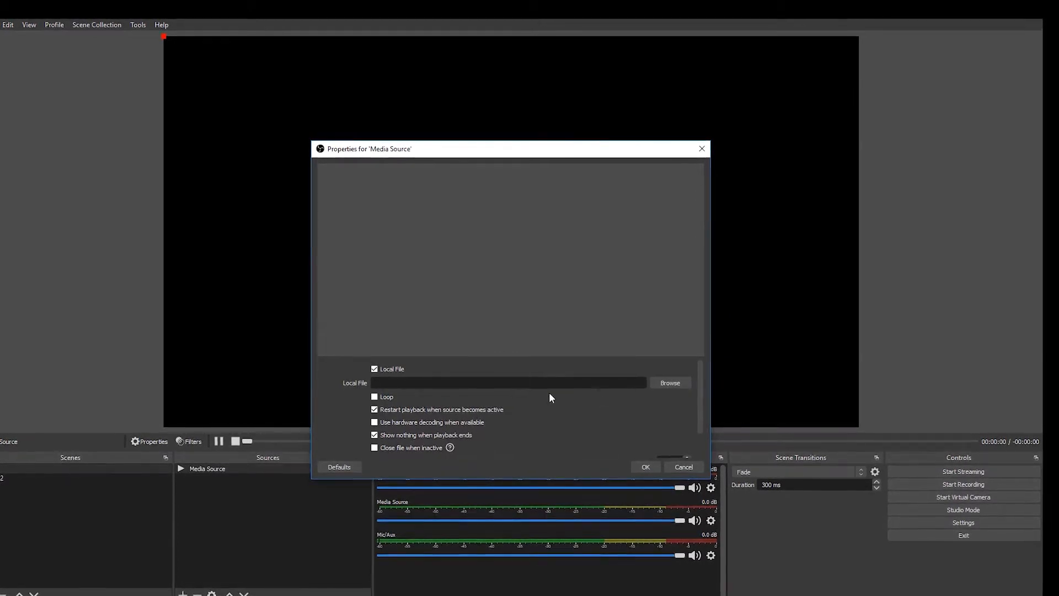
Step: Choose logicl.mp4 from the king crown folder on the Desktop as the Media Source's local file
{"action": "left_click", "coordinate": [665, 384]}
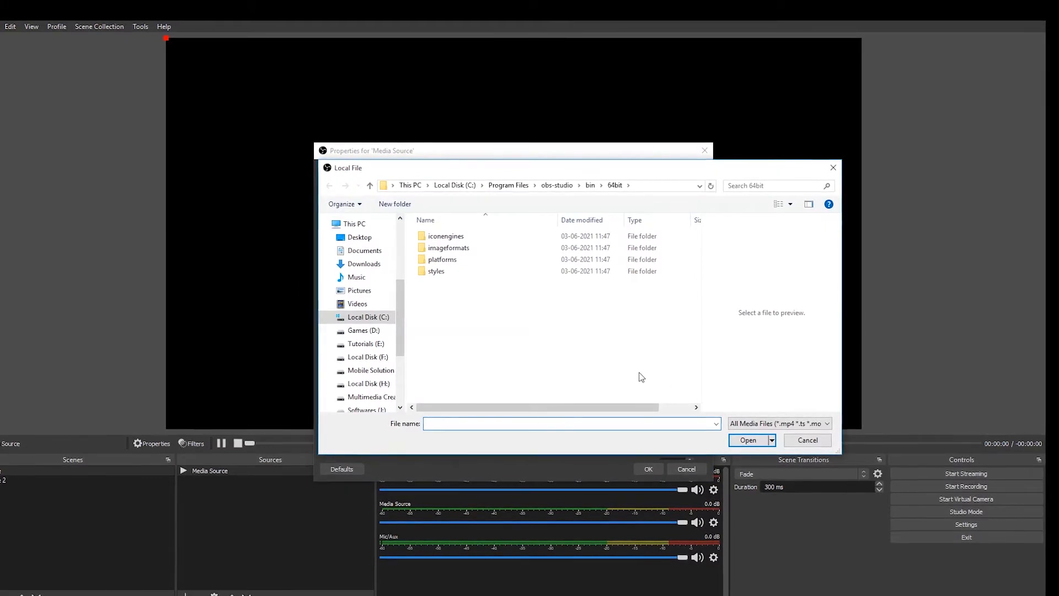
{"action": "scroll", "coordinate": [362, 325], "scroll_direction": "down", "scroll_amount": 3}
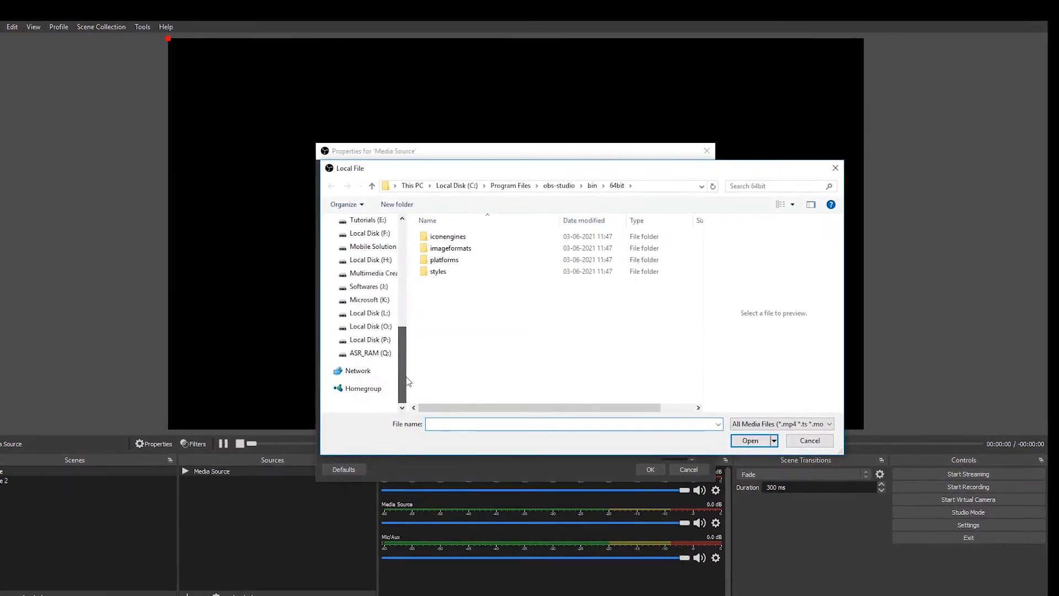
{"action": "left_click", "coordinate": [359, 329]}
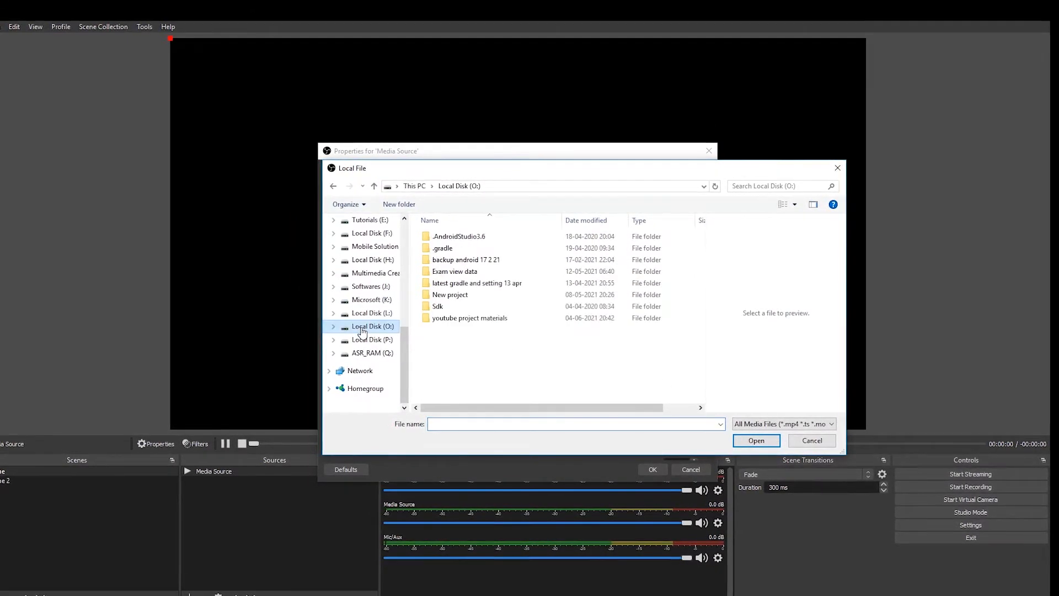
{"action": "left_click", "coordinate": [368, 339]}
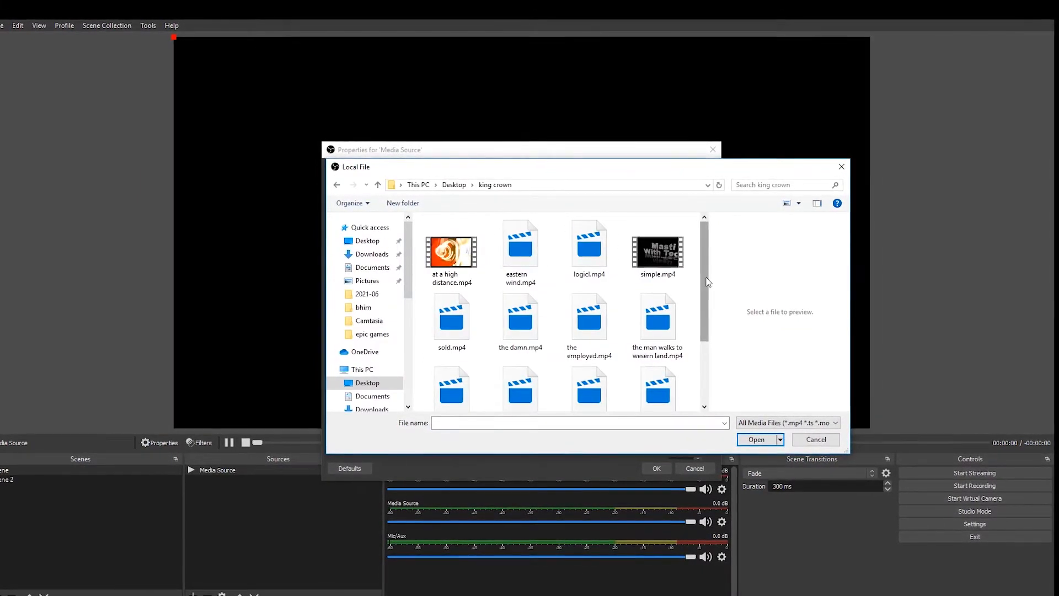
{"action": "left_click_drag", "start_coordinate": [707, 288], "coordinate": [708, 294]}
{"action": "left_click", "coordinate": [581, 224]}
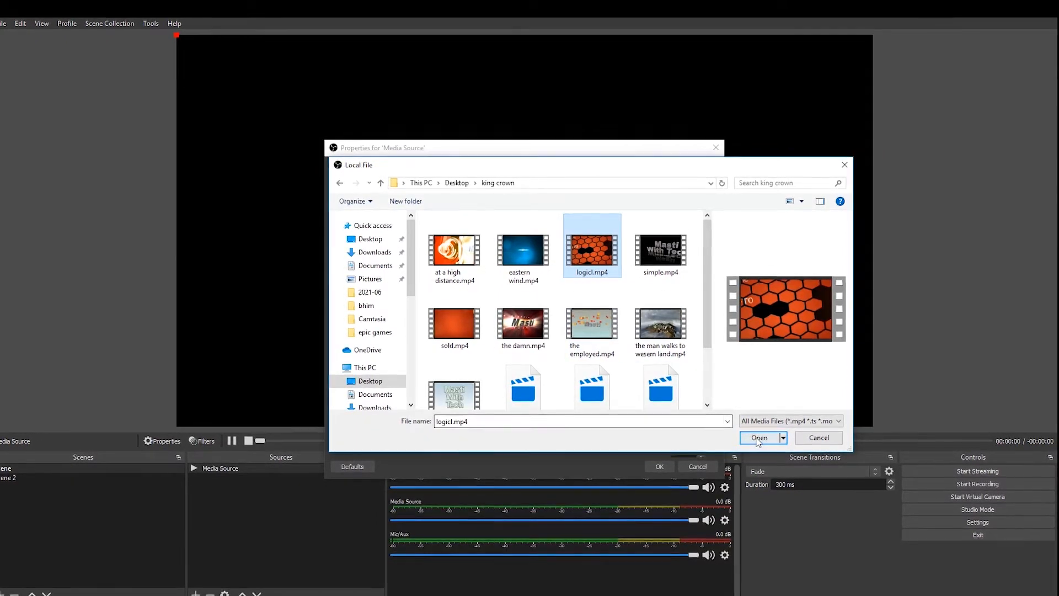
{"action": "left_click", "coordinate": [756, 438]}
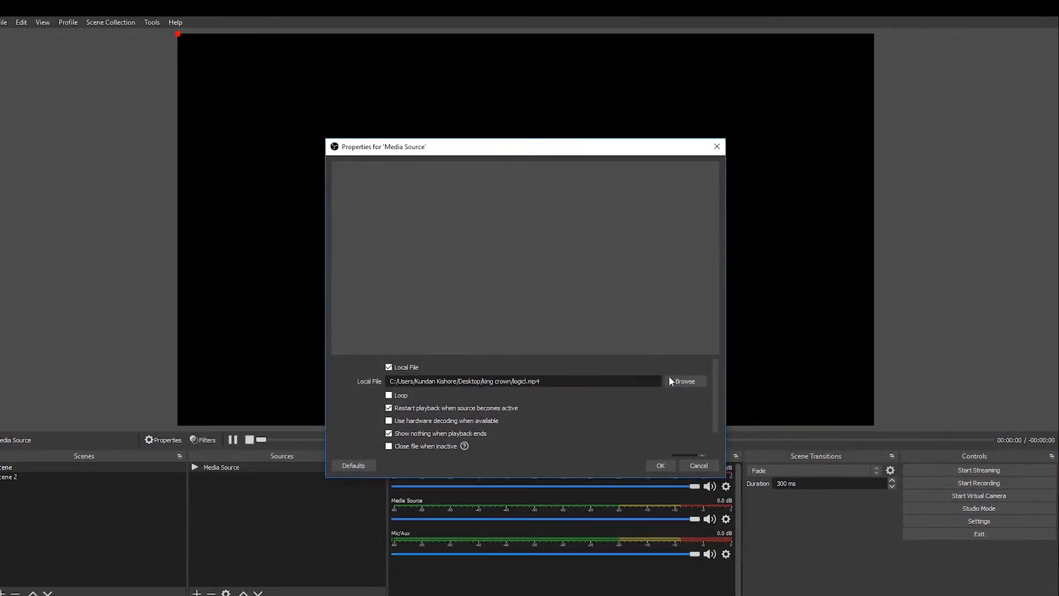
Step: Enable looping for the Media Source and apply its properties so the video plays on the canvas
{"action": "left_click", "coordinate": [391, 394]}
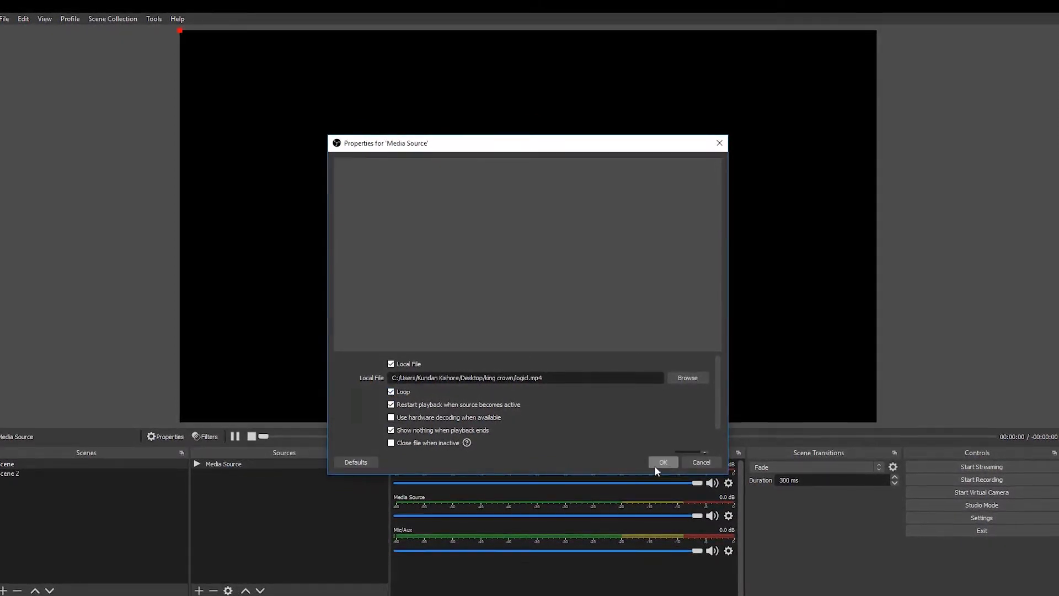
{"action": "left_click", "coordinate": [657, 466]}
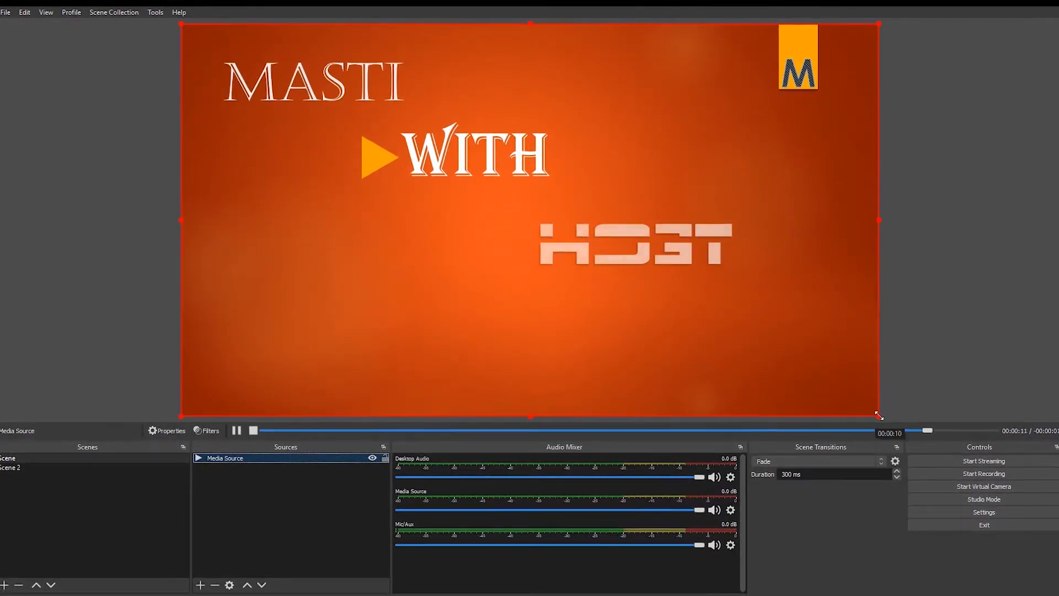
{"action": "mouse_move", "coordinate": [879, 416]}
{"action": "left_mouse_down"}
{"action": "mouse_move", "coordinate": [701, 300]}
{"action": "mouse_move", "coordinate": [567, 237]}
{"action": "mouse_move", "coordinate": [802, 374]}
{"action": "mouse_move", "coordinate": [602, 267]}
{"action": "mouse_move", "coordinate": [879, 413]}
{"action": "left_mouse_up"}
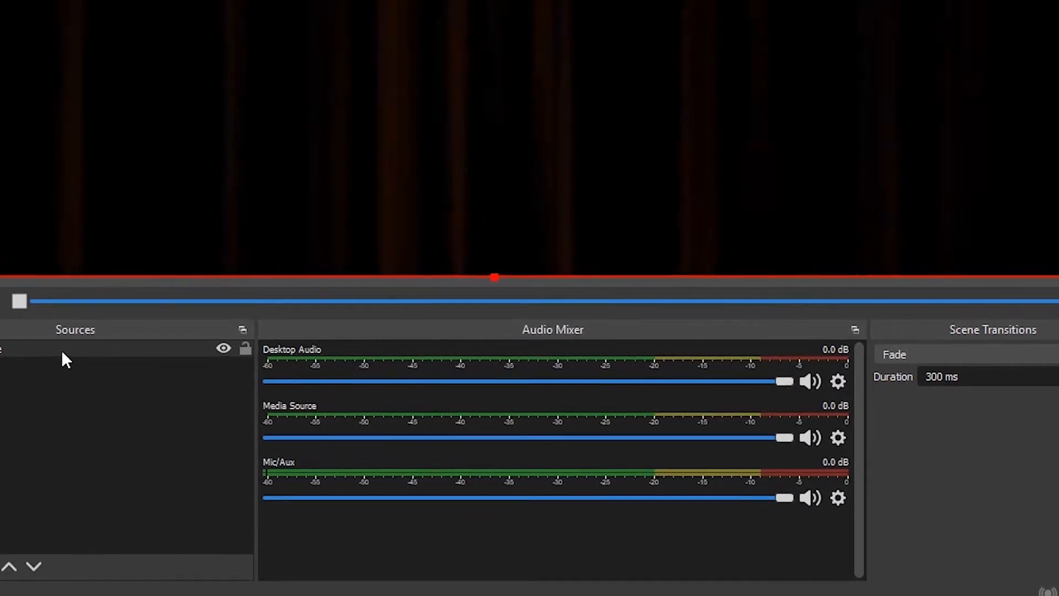
Step: Delete the Media Source from the scene's source list and confirm its removal
{"action": "left_click", "coordinate": [61, 350]}
{"action": "right_click", "coordinate": [61, 350]}
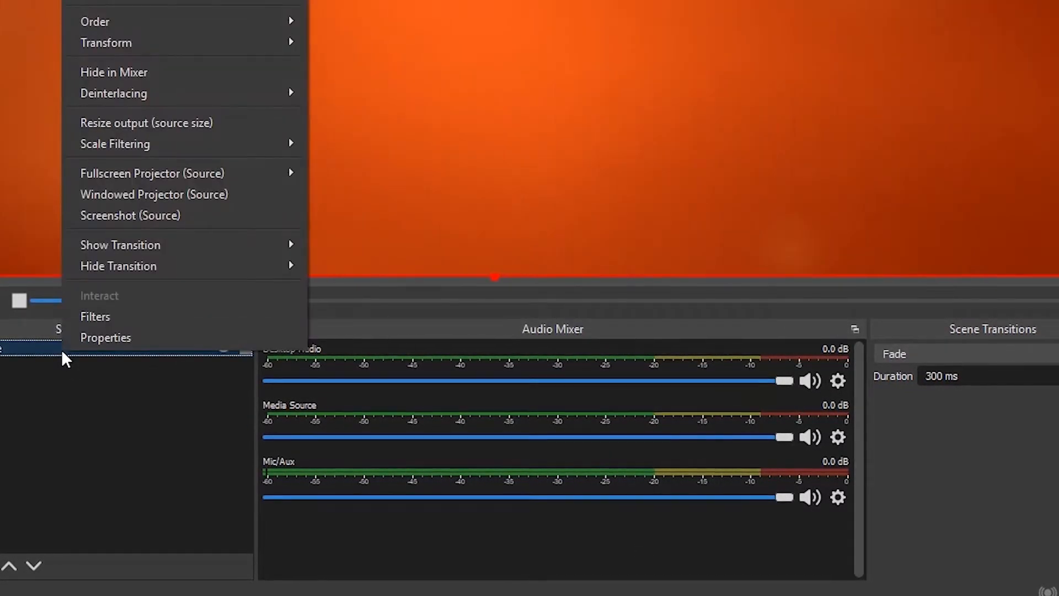
{"action": "key", "text": "Delete"}
{"action": "left_click", "coordinate": [554, 110]}
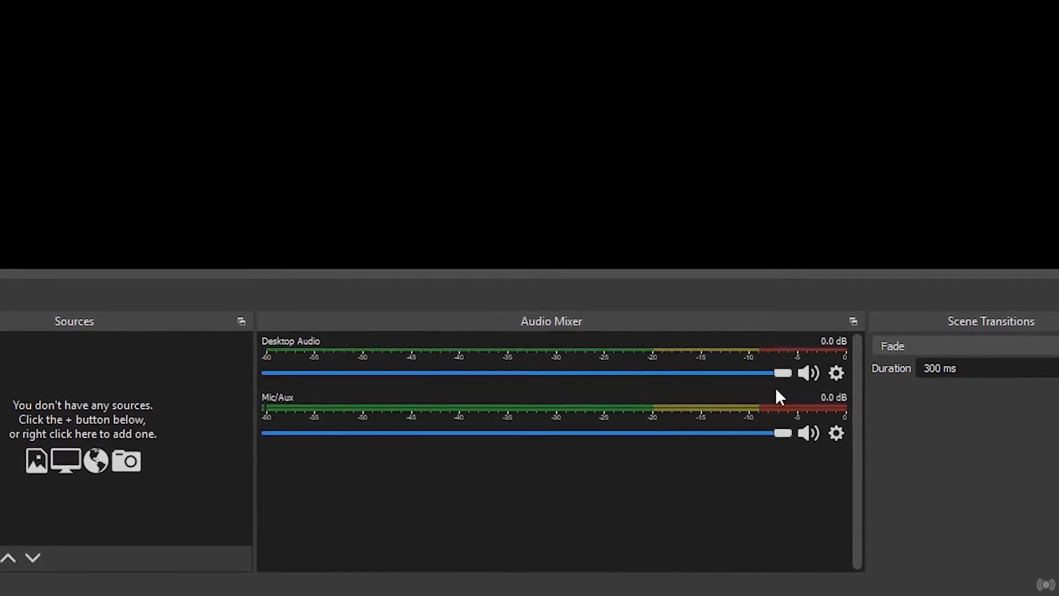
Step: Lower the Desktop Audio volume to -39.3 dB, raise it back to -0.1 dB, and mute and unmute the channel
{"action": "left_click_drag", "start_coordinate": [784, 372], "coordinate": [417, 373]}
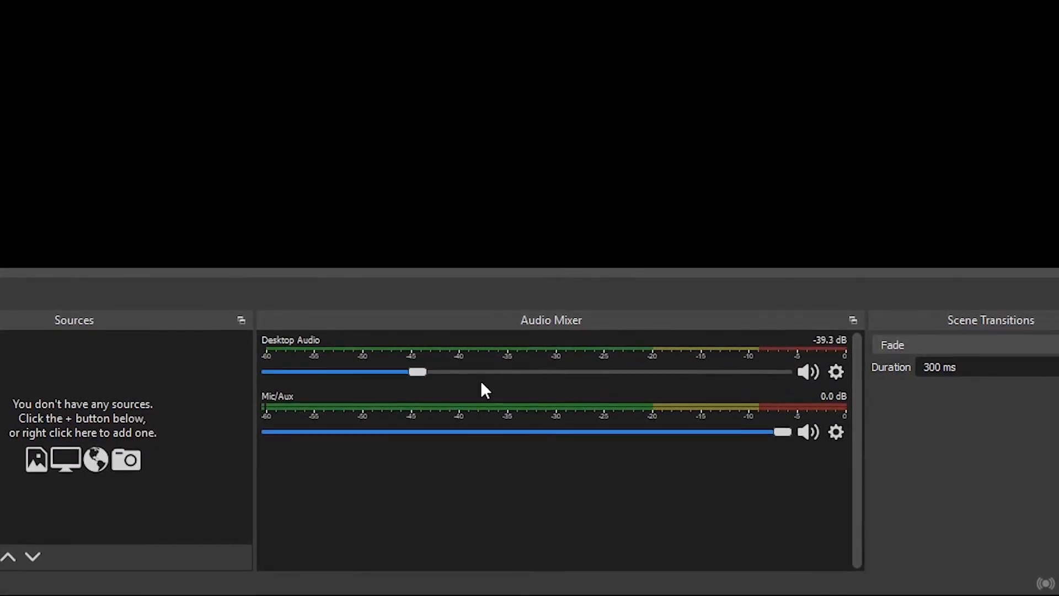
{"action": "left_click_drag", "start_coordinate": [485, 389], "coordinate": [774, 391]}
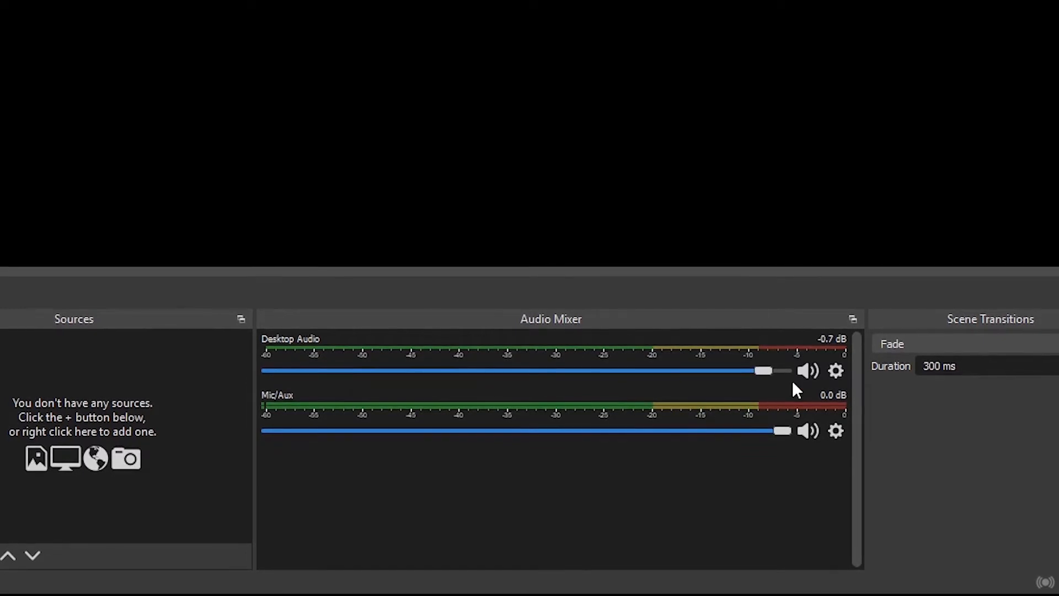
{"action": "left_click", "coordinate": [806, 370]}
{"action": "left_click", "coordinate": [806, 371]}
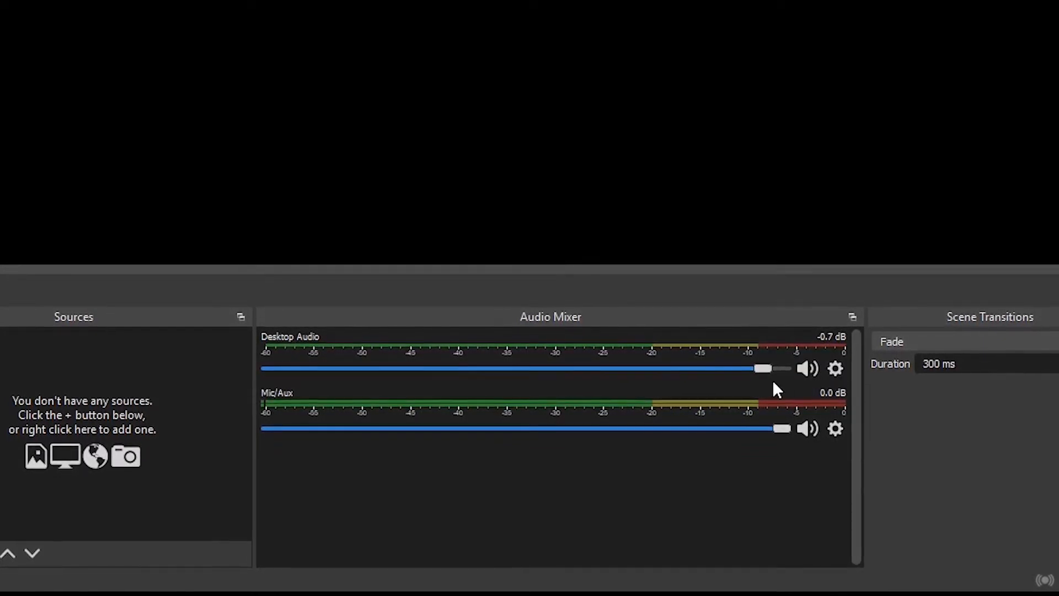
{"action": "left_click_drag", "start_coordinate": [764, 369], "coordinate": [779, 369]}
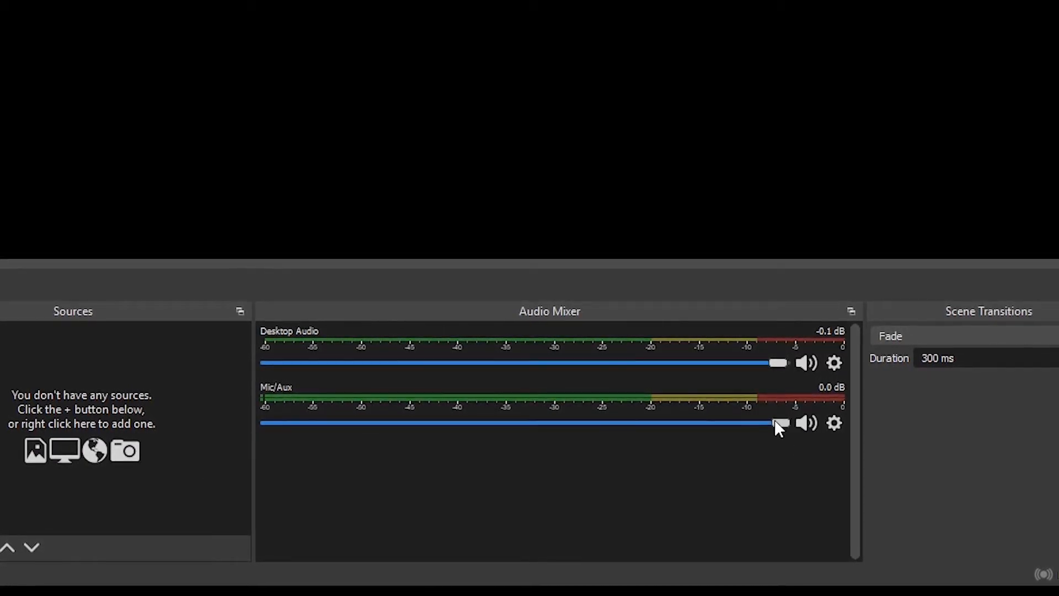
Step: Lower the Mic/Aux volume and return it to 0.0 dB, and mute and unmute the microphone channel
{"action": "left_click_drag", "start_coordinate": [776, 426], "coordinate": [822, 459]}
{"action": "left_click_drag", "start_coordinate": [723, 463], "coordinate": [796, 462]}
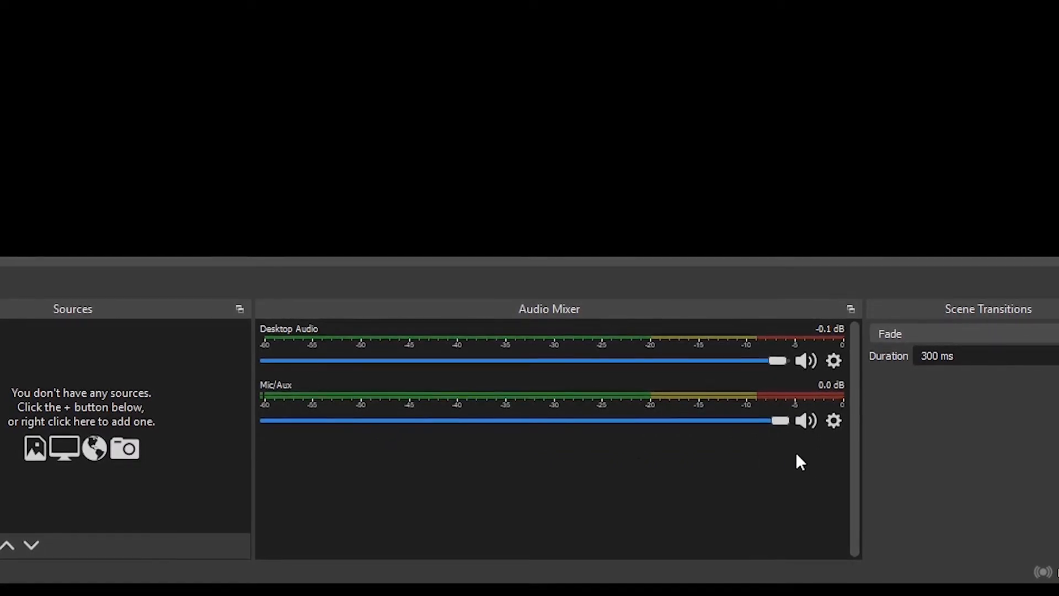
{"action": "left_click", "coordinate": [813, 421]}
{"action": "left_click", "coordinate": [813, 421]}
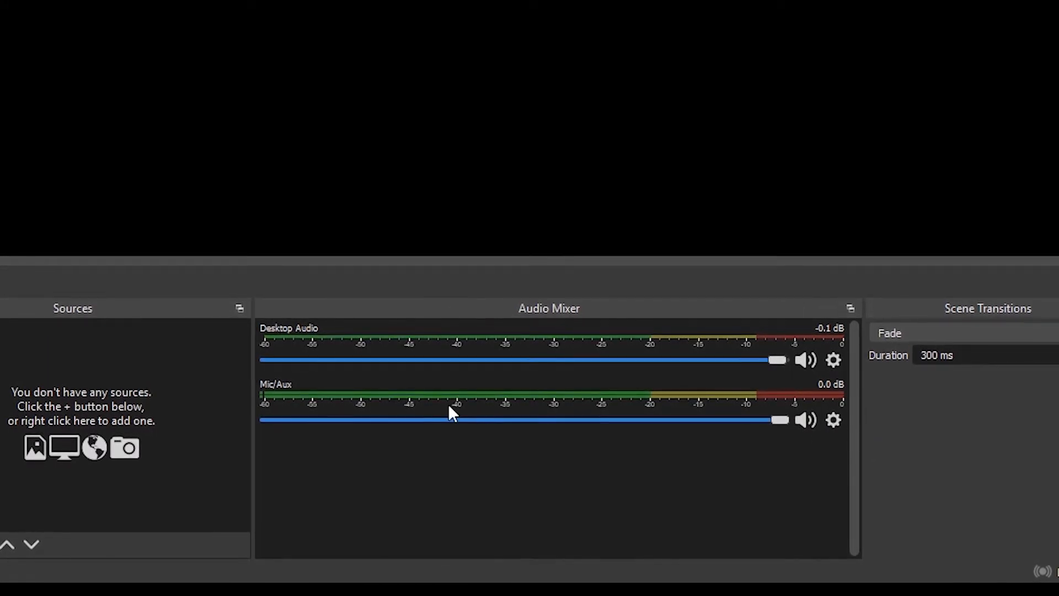
{"action": "right_click", "coordinate": [14, 347]}
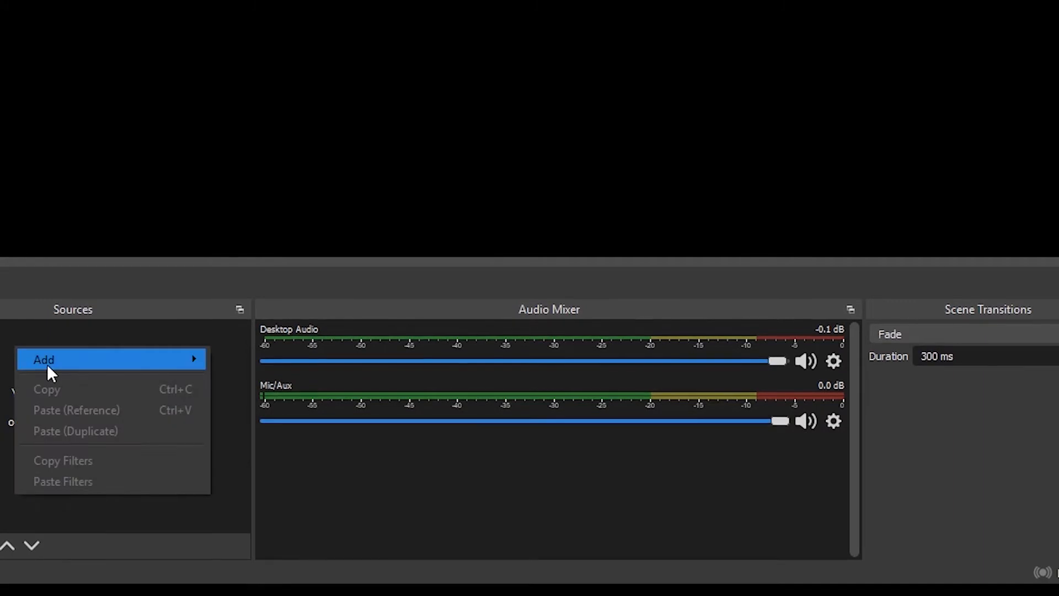
{"action": "mouse_move", "coordinate": [49, 369]}
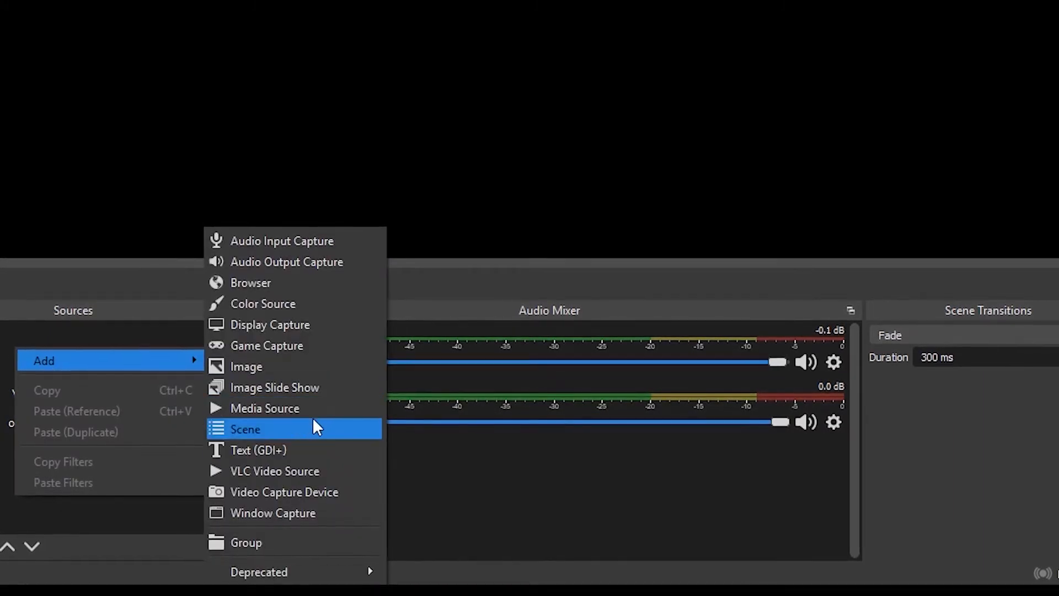
{"action": "left_click", "coordinate": [6, 438]}
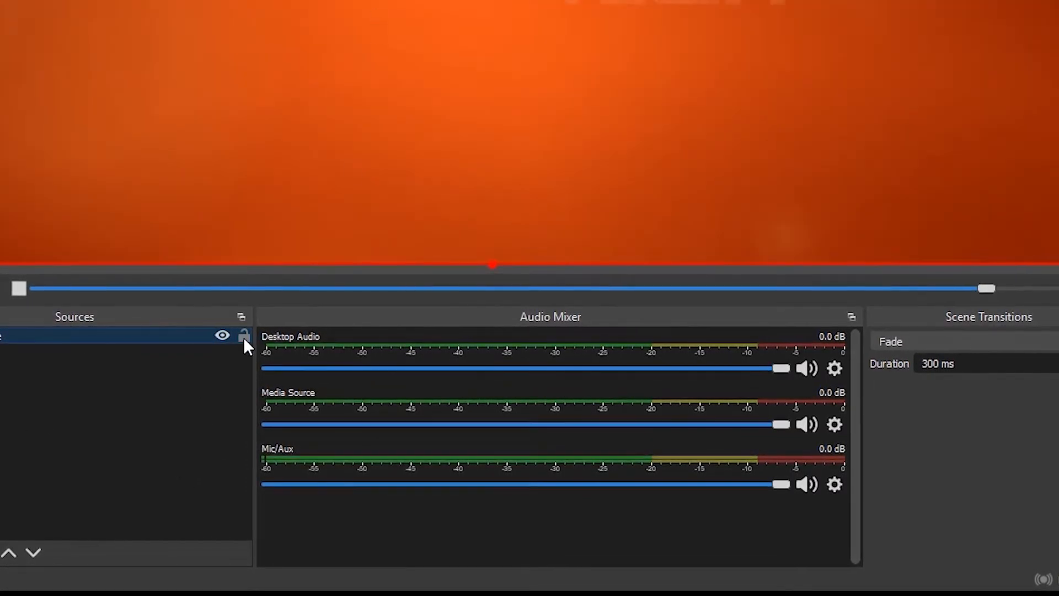
Step: Hide and show the Media Source several times, leaving it visible, and lock it against changes on the canvas
{"action": "left_click", "coordinate": [224, 335]}
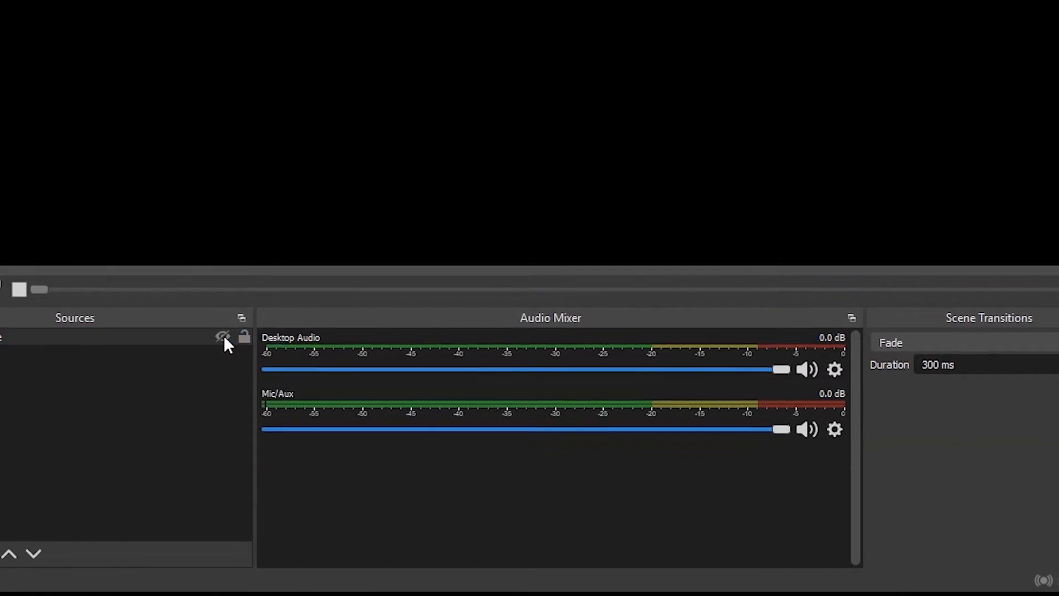
{"action": "left_click", "coordinate": [223, 335]}
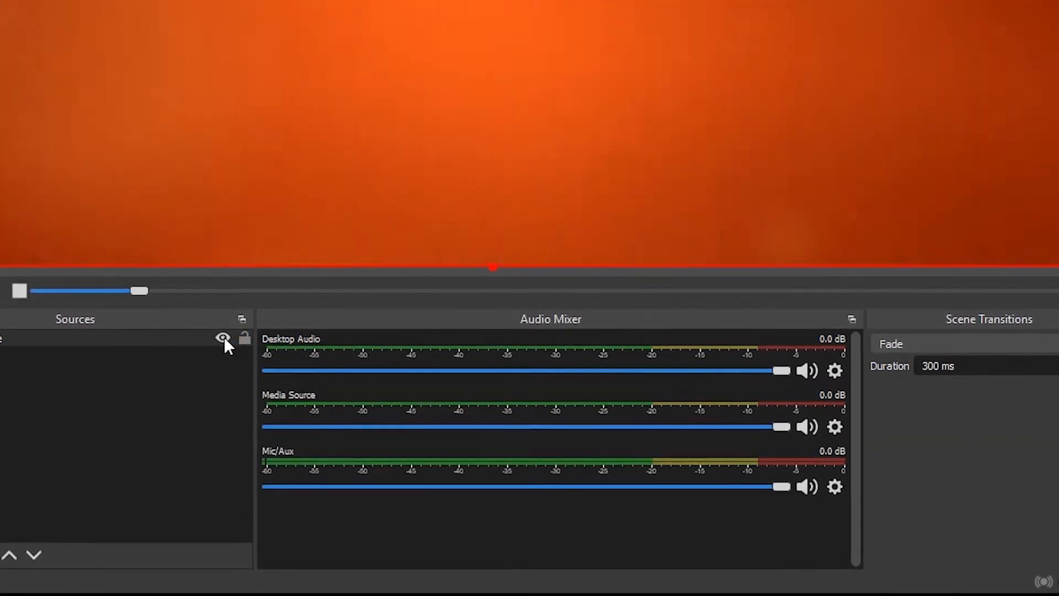
{"action": "left_click", "coordinate": [223, 336]}
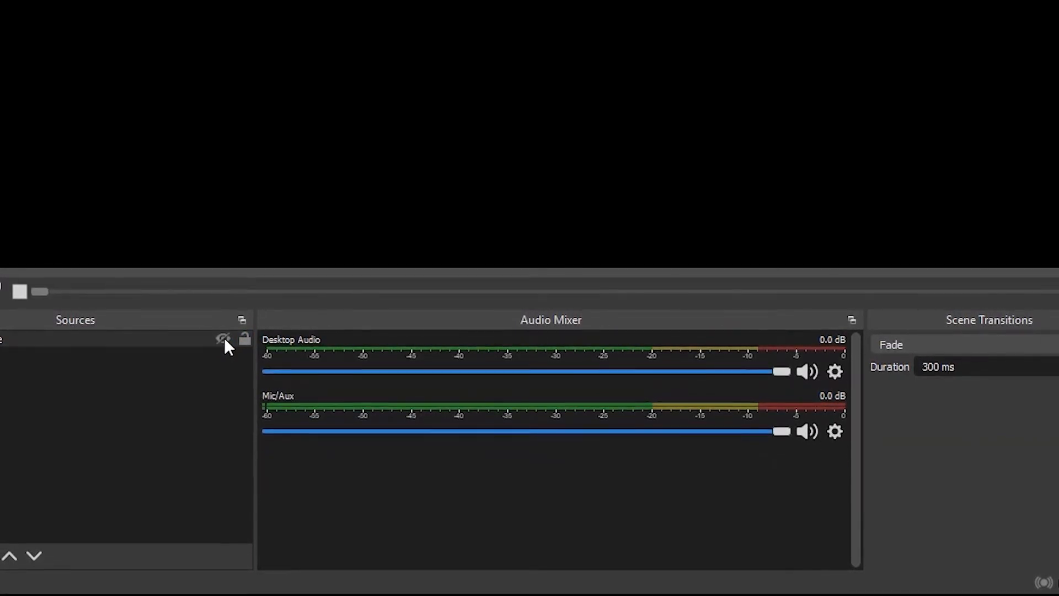
{"action": "left_click", "coordinate": [224, 338]}
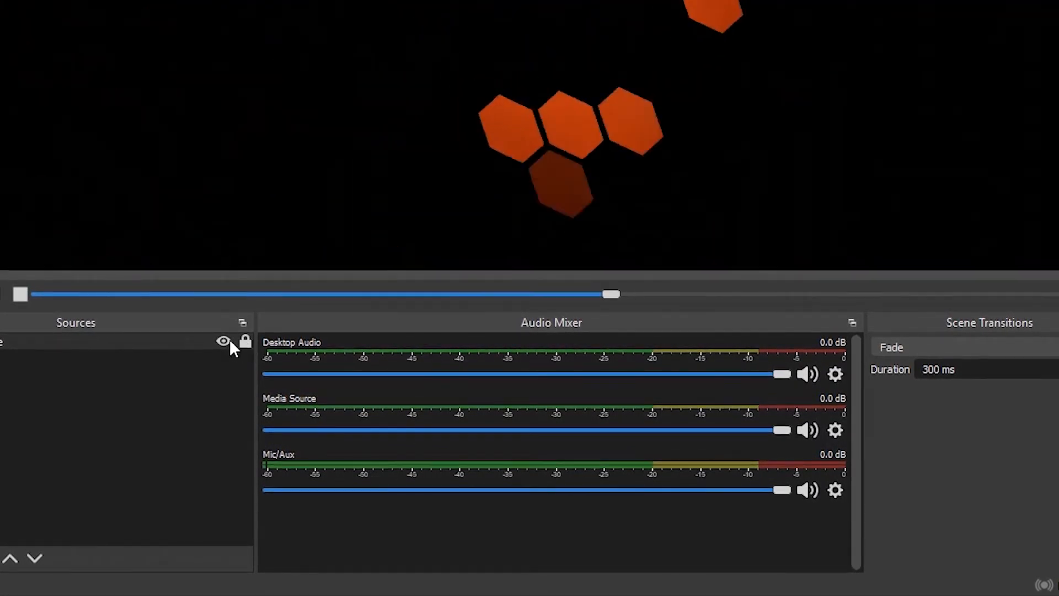
{"action": "left_click", "coordinate": [224, 342]}
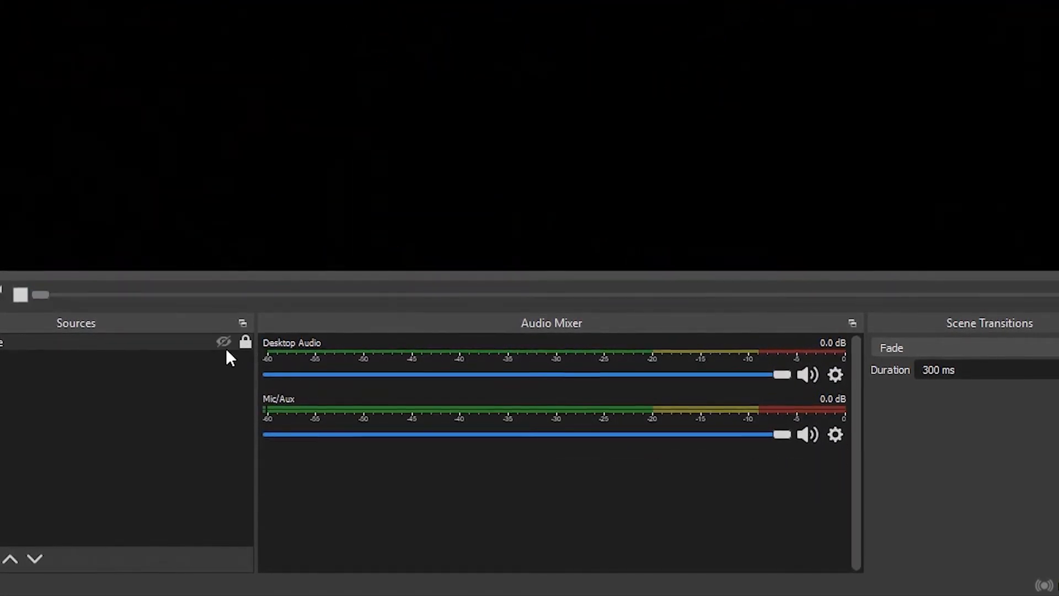
{"action": "left_click", "coordinate": [224, 342]}
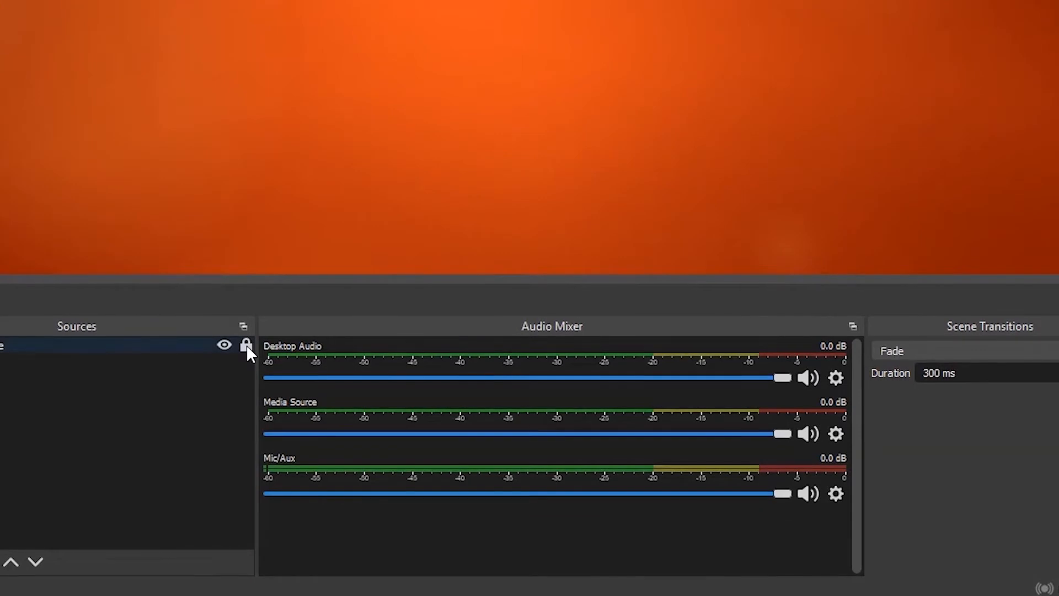
{"action": "left_click", "coordinate": [247, 344]}
{"action": "left_click", "coordinate": [721, 42]}
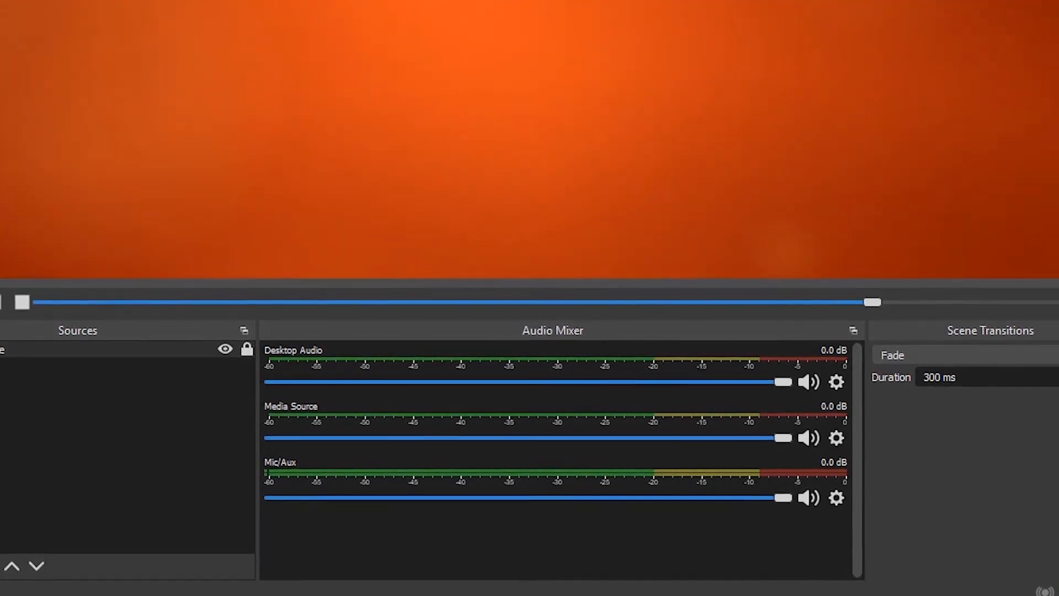
Step: Add a new visible Image source to the first scene, keeping the default name
{"action": "left_click", "coordinate": [0, 567]}
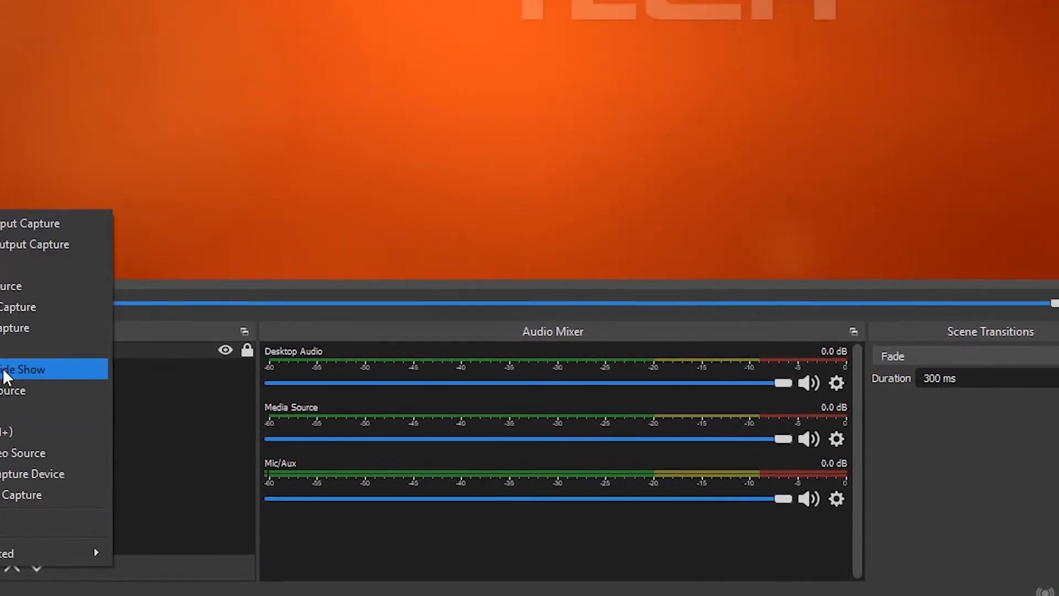
{"action": "left_click", "coordinate": [22, 348]}
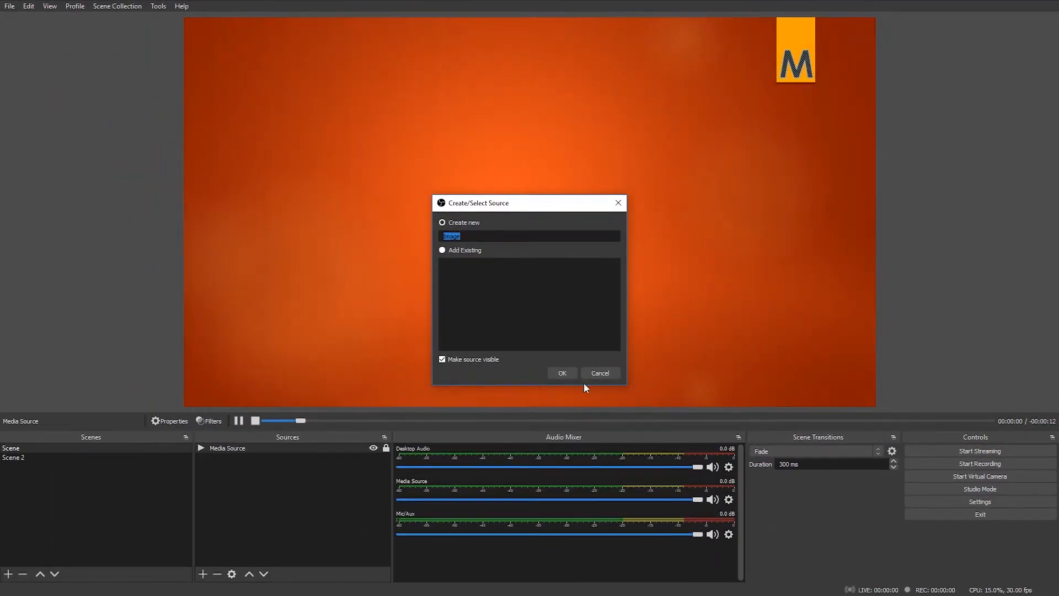
{"action": "left_click", "coordinate": [562, 374]}
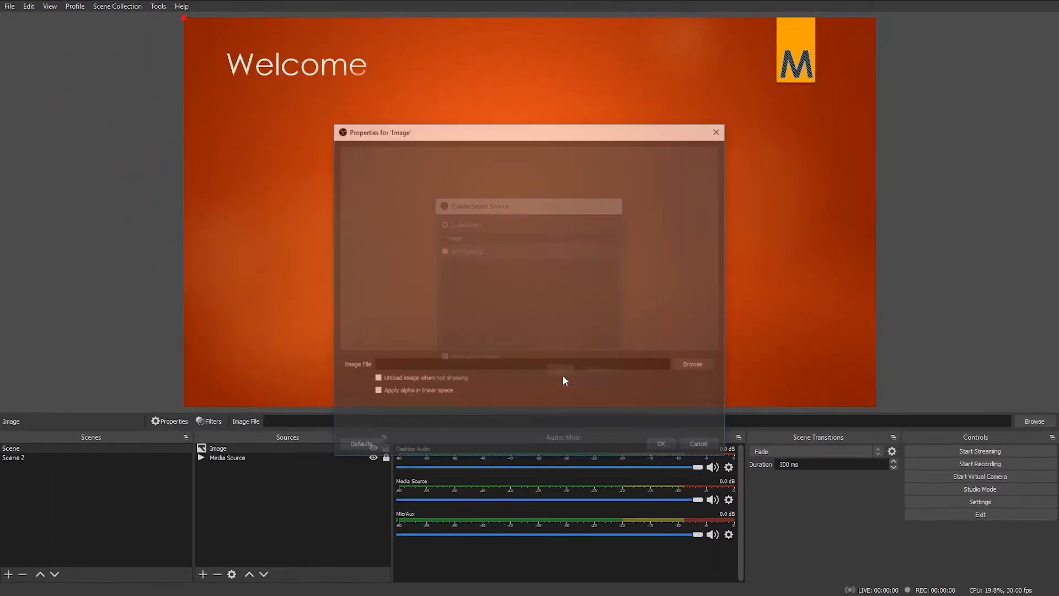
Step: Load icon_h.png from the Desktop into the Image source and shrink it to a small logo in the canvas's upper-left corner
{"action": "left_click", "coordinate": [695, 365]}
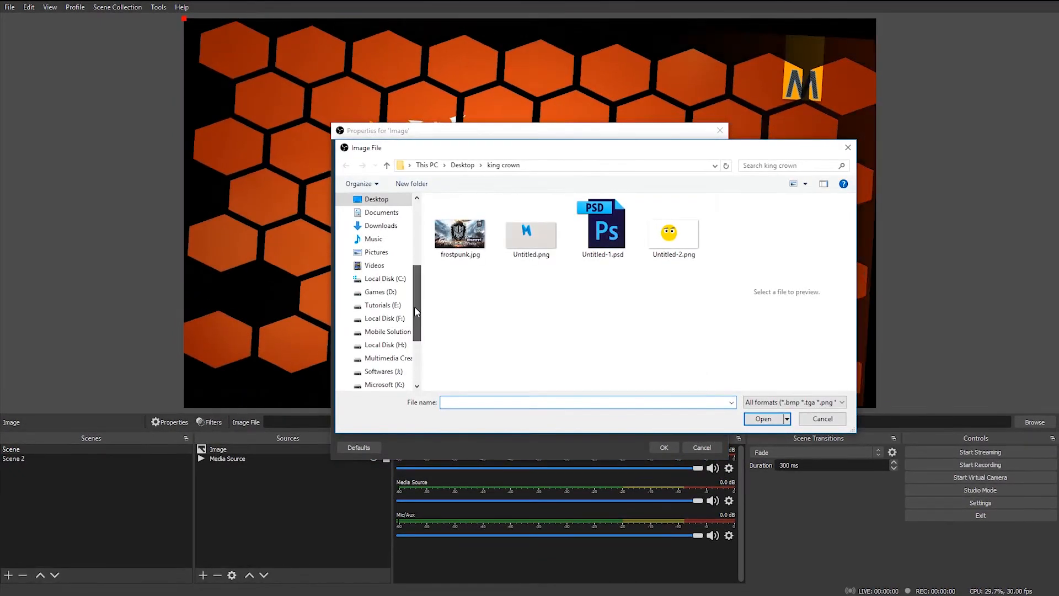
{"action": "left_click_drag", "start_coordinate": [415, 306], "coordinate": [414, 324]}
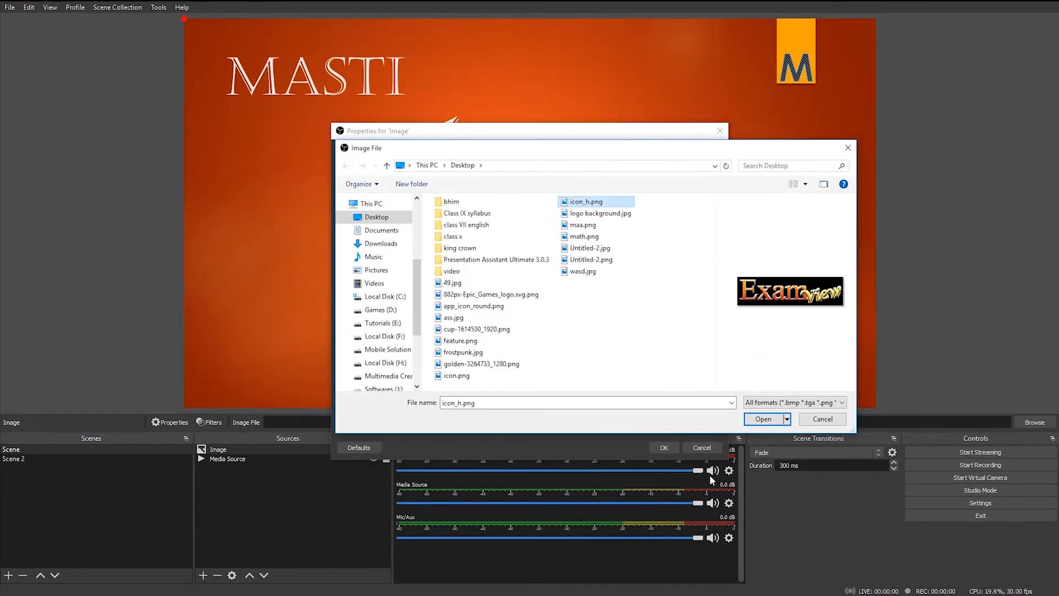
{"action": "left_click", "coordinate": [763, 421]}
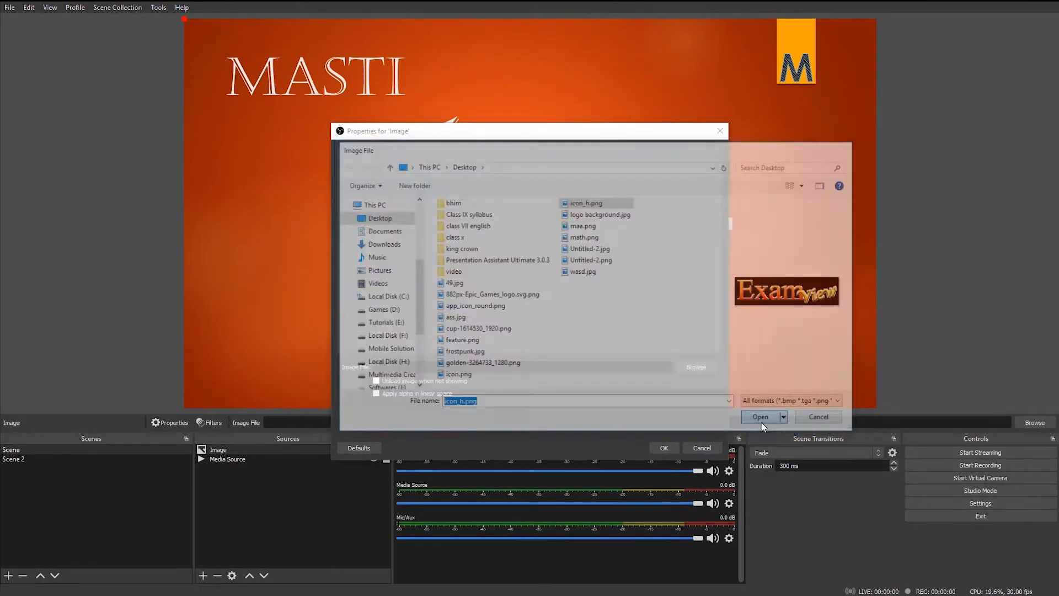
{"action": "left_click", "coordinate": [663, 449]}
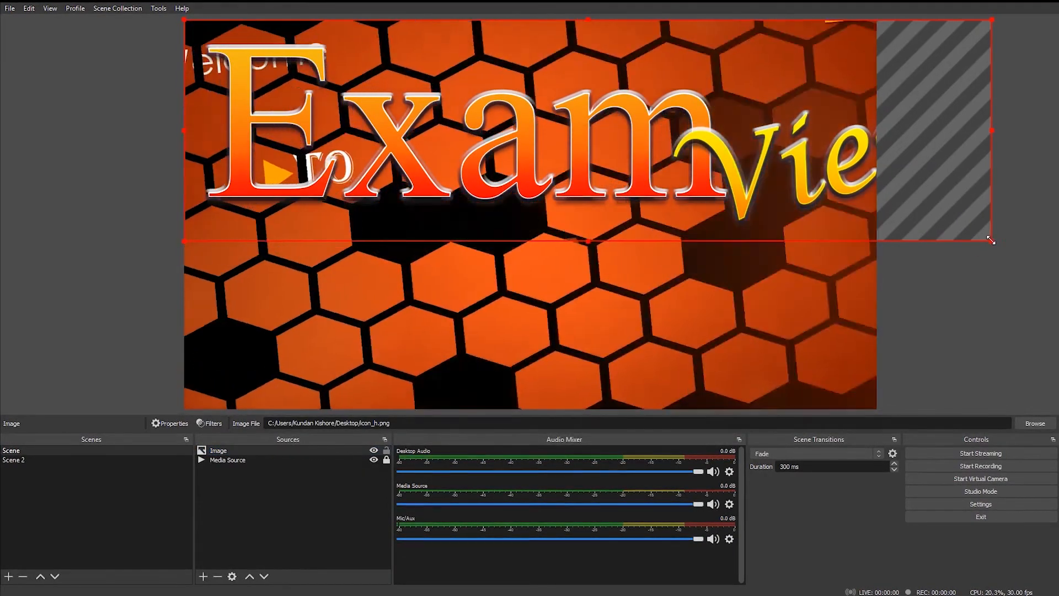
{"action": "left_click_drag", "start_coordinate": [992, 240], "coordinate": [220, 77]}
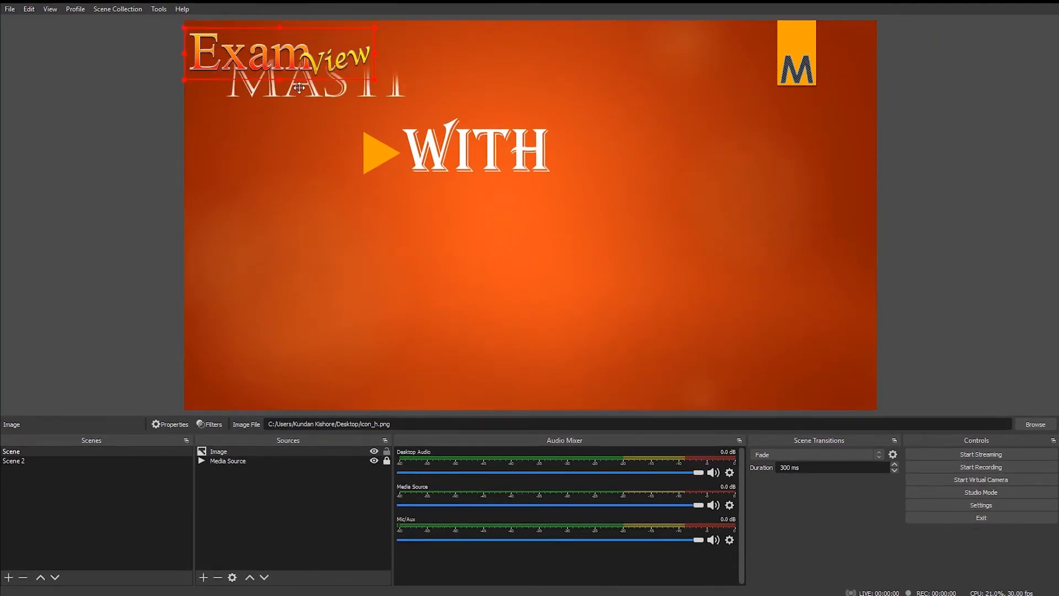
Step: Move the Image logo to the canvas's lower-right corner, shrink it further, and deselect it
{"action": "left_click_drag", "start_coordinate": [263, 51], "coordinate": [752, 380]}
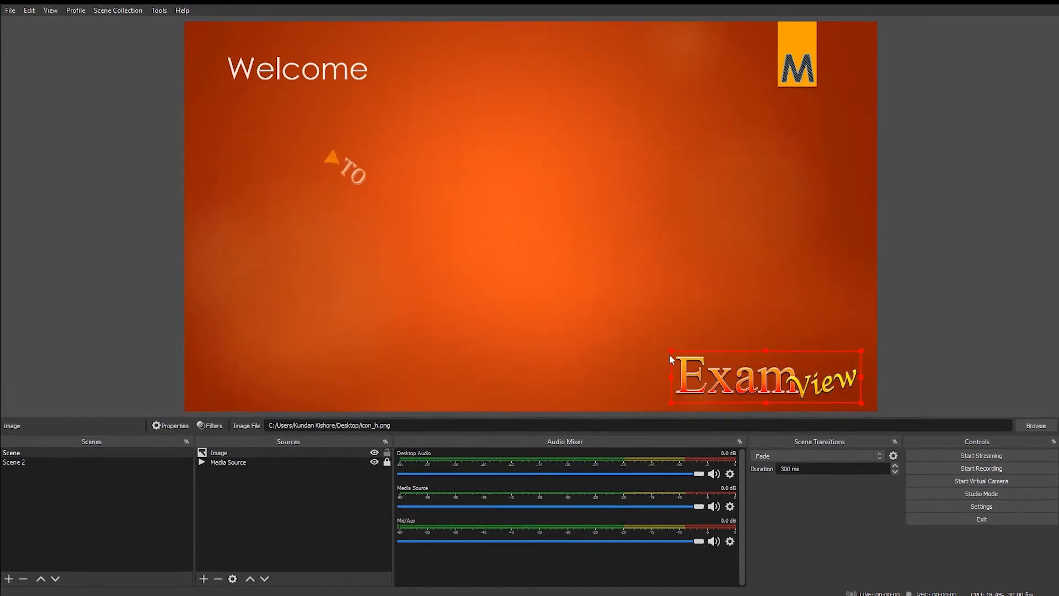
{"action": "left_click_drag", "start_coordinate": [671, 351], "coordinate": [719, 364]}
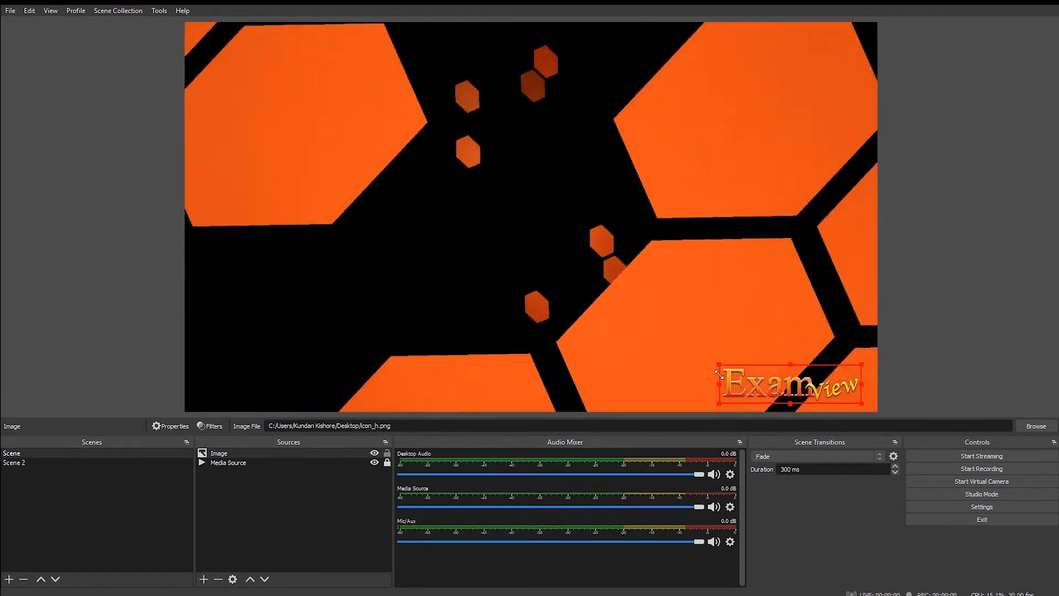
{"action": "left_click", "coordinate": [775, 350]}
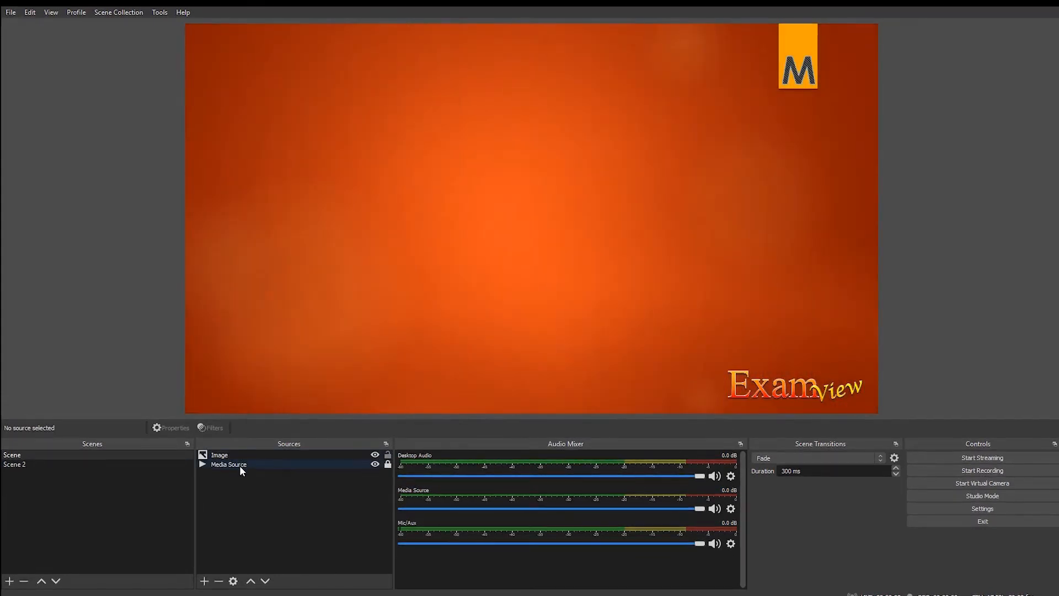
Step: Select each of the first scene's sources in turn, and hide and show the Image source again
{"action": "left_click", "coordinate": [239, 468]}
{"action": "left_click", "coordinate": [243, 456]}
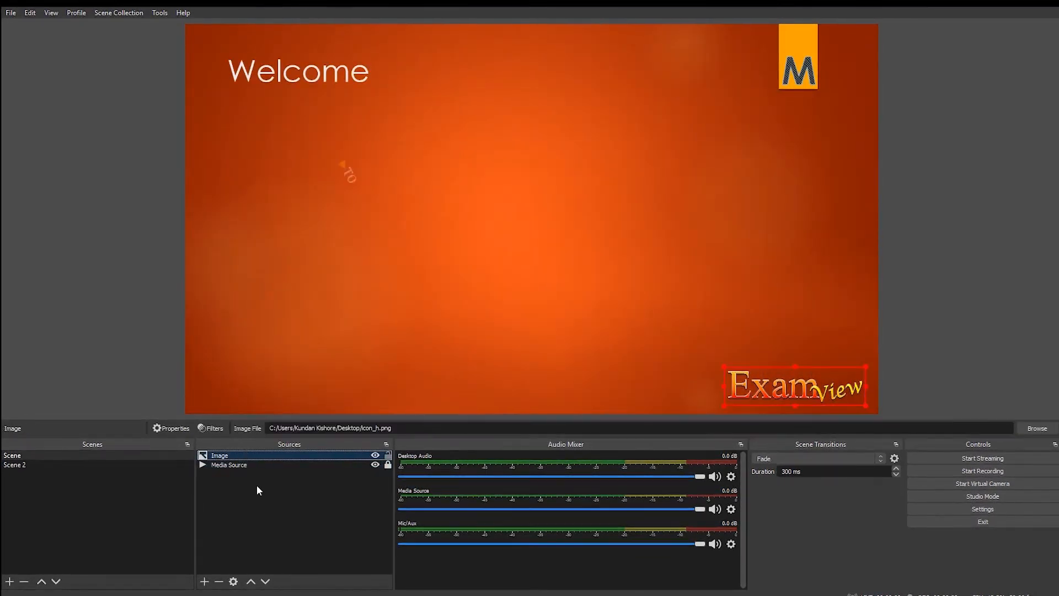
{"action": "left_click", "coordinate": [263, 505]}
{"action": "left_click", "coordinate": [375, 456]}
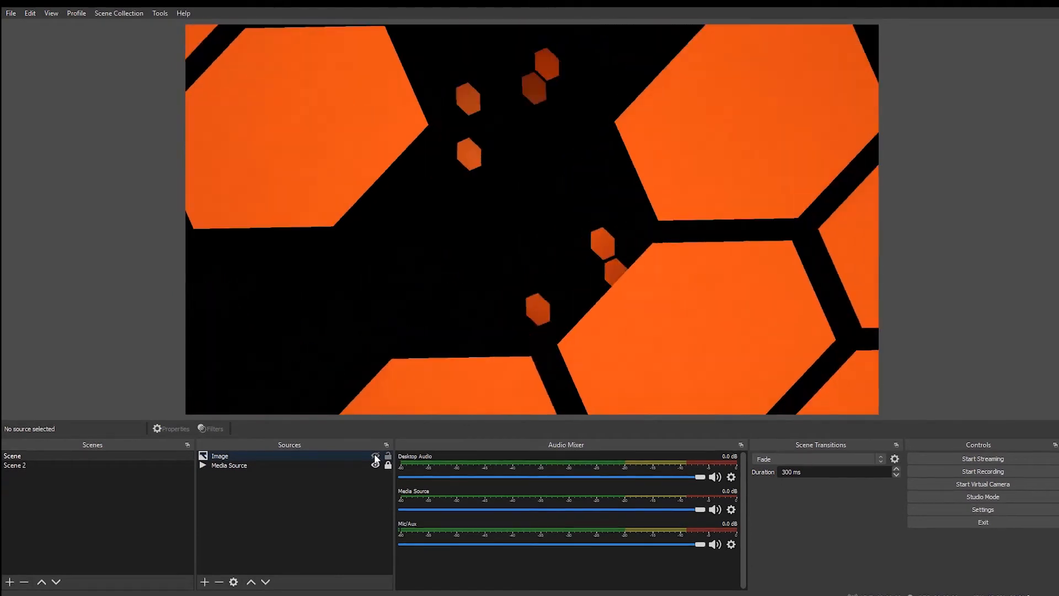
{"action": "left_click", "coordinate": [375, 456]}
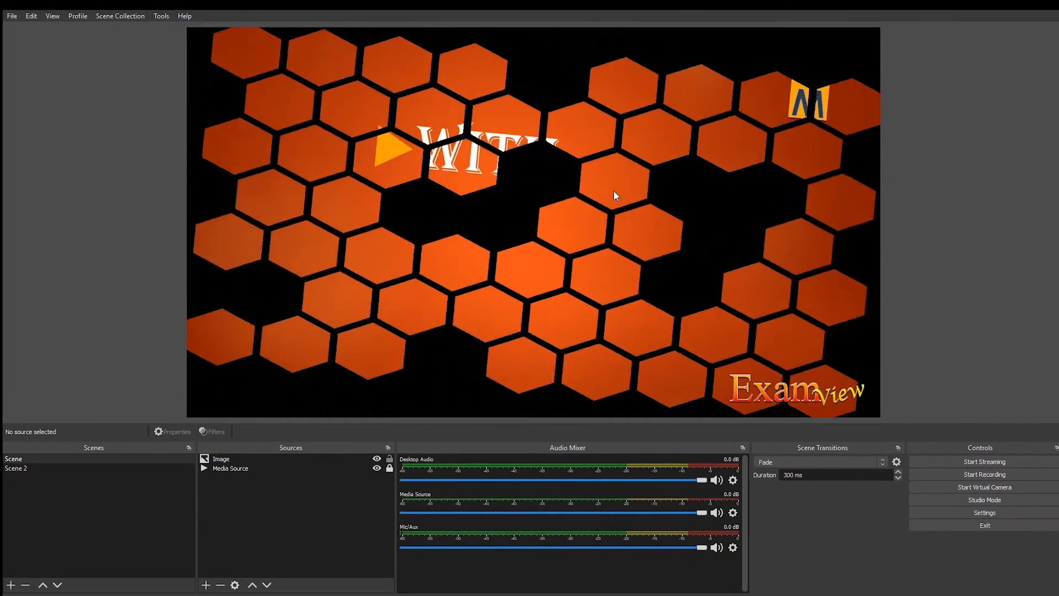
Step: Add a new visible Media Source to Scene 2, keeping the default name
{"action": "left_click", "coordinate": [38, 470]}
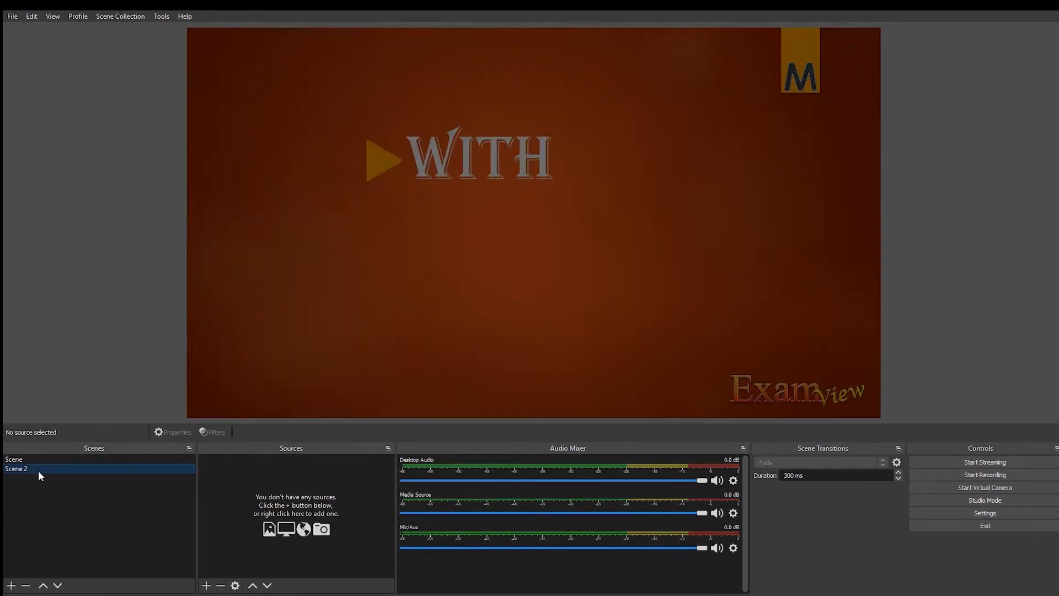
{"action": "left_click", "coordinate": [208, 586]}
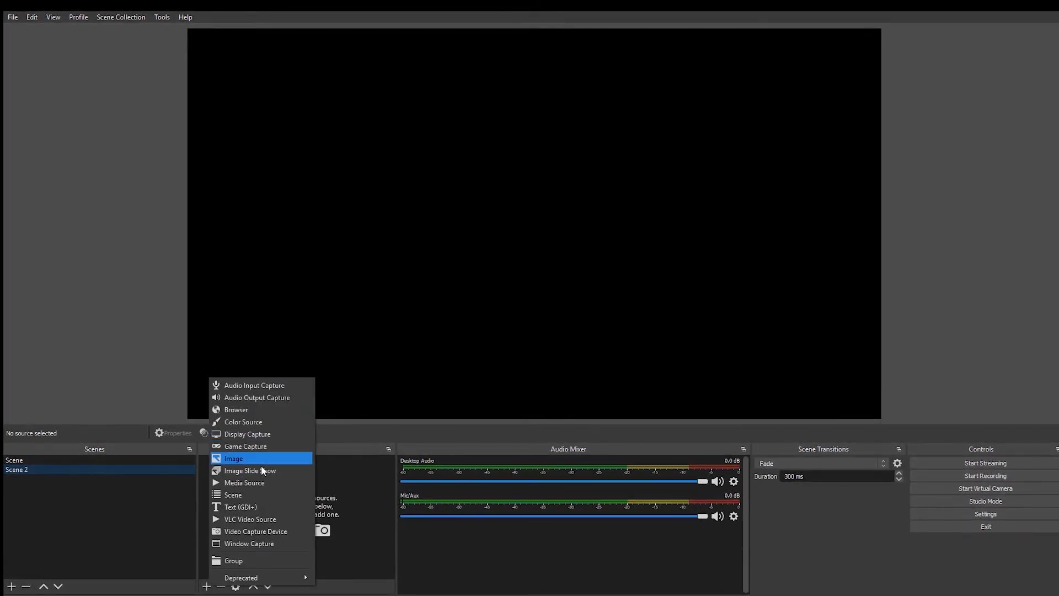
{"action": "left_click", "coordinate": [259, 483]}
{"action": "left_click", "coordinate": [571, 385]}
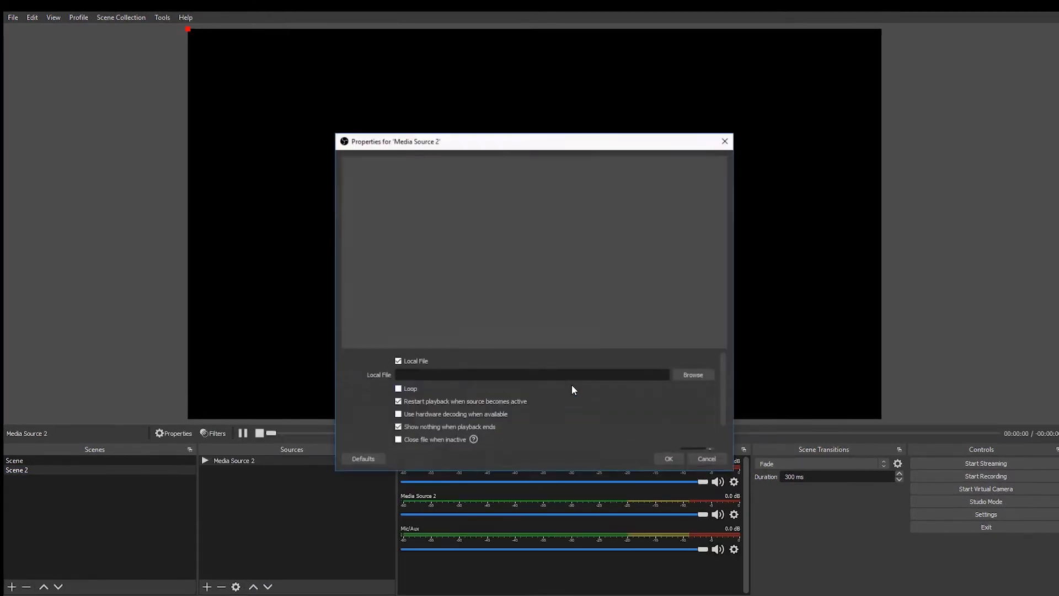
Step: Load the damn.mp4 from the Desktop's king crown folder into Scene 2's new media source
{"action": "left_click", "coordinate": [694, 375]}
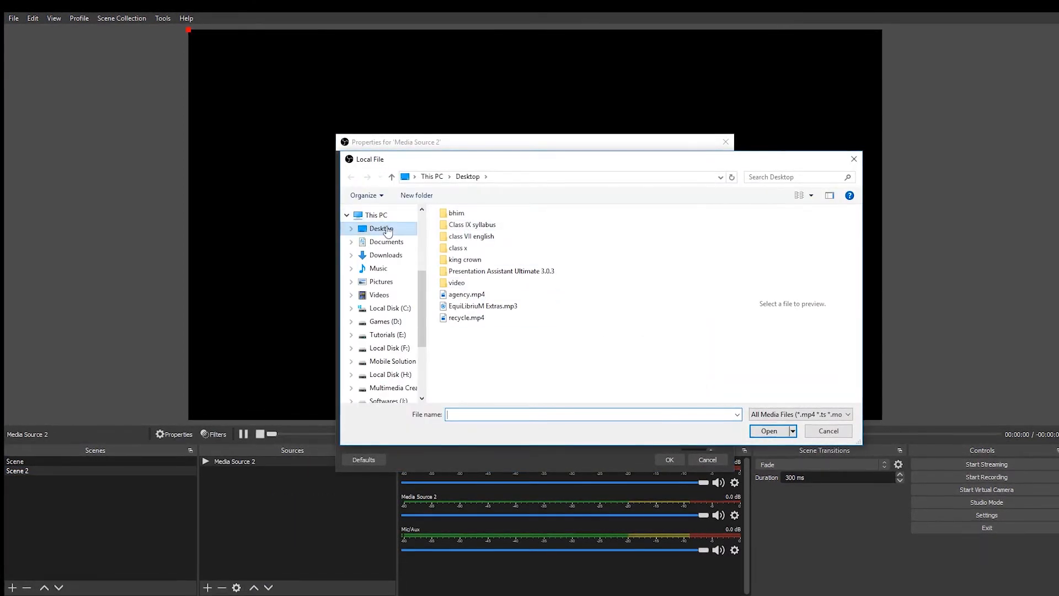
{"action": "left_click", "coordinate": [770, 431]}
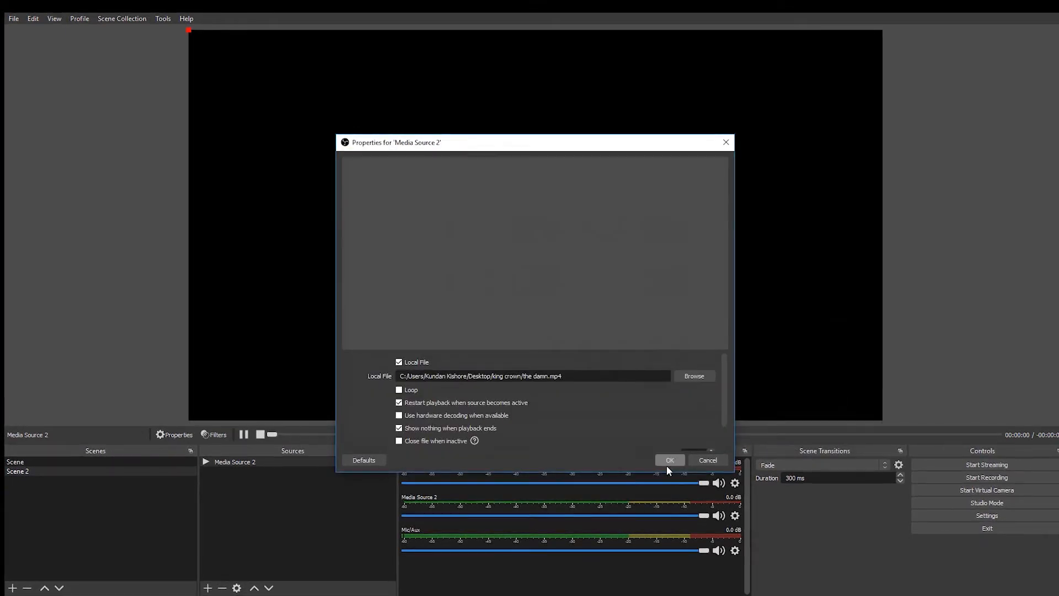
{"action": "left_click", "coordinate": [669, 460]}
Step: Set Scene 2's media source to loop and lock it against changes on the canvas
{"action": "double_click", "coordinate": [286, 461]}
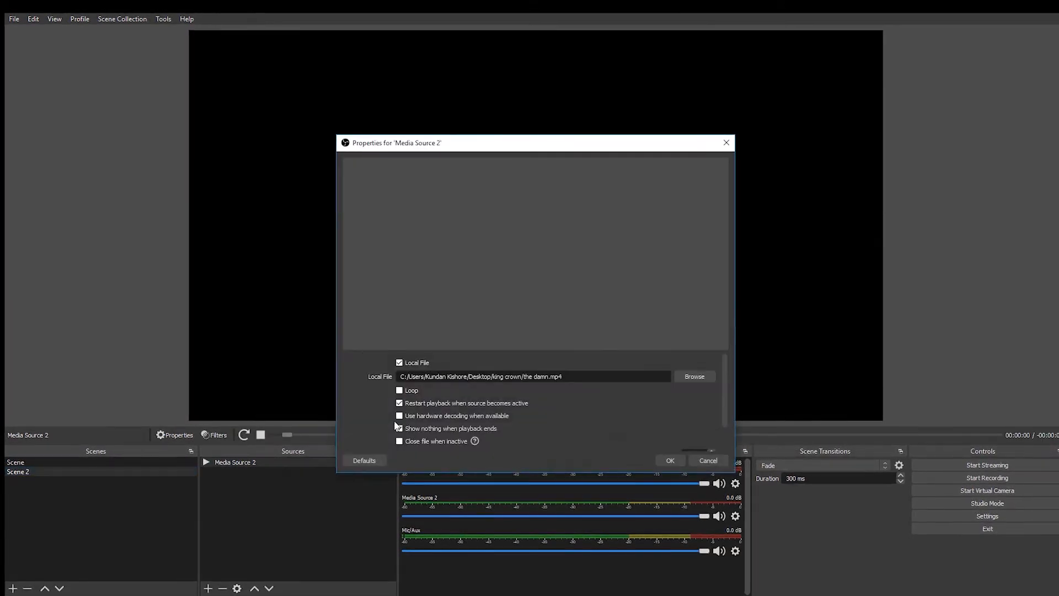
{"action": "left_click", "coordinate": [671, 461]}
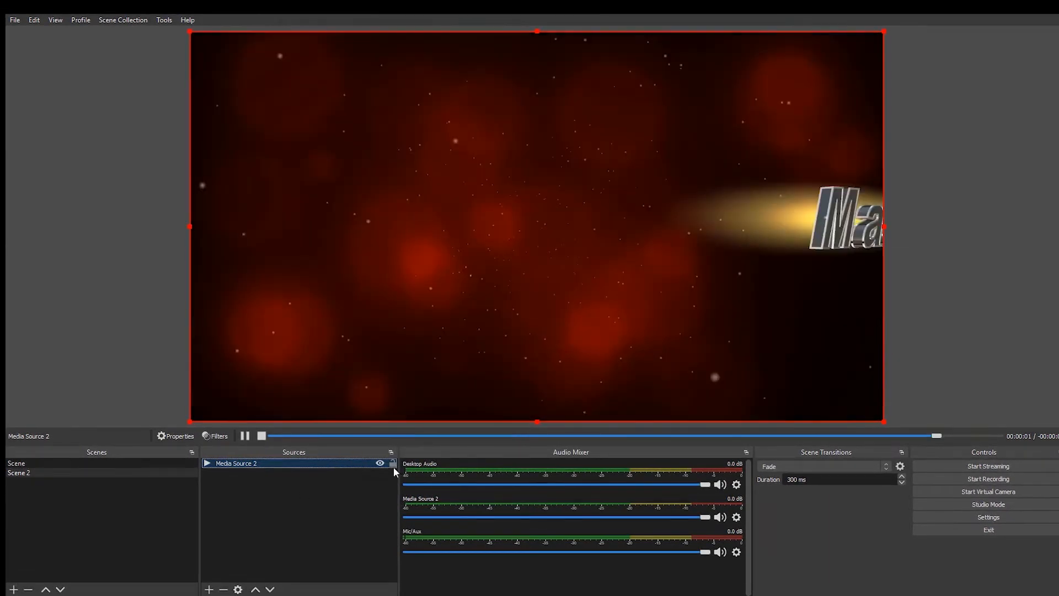
{"action": "left_click", "coordinate": [393, 466]}
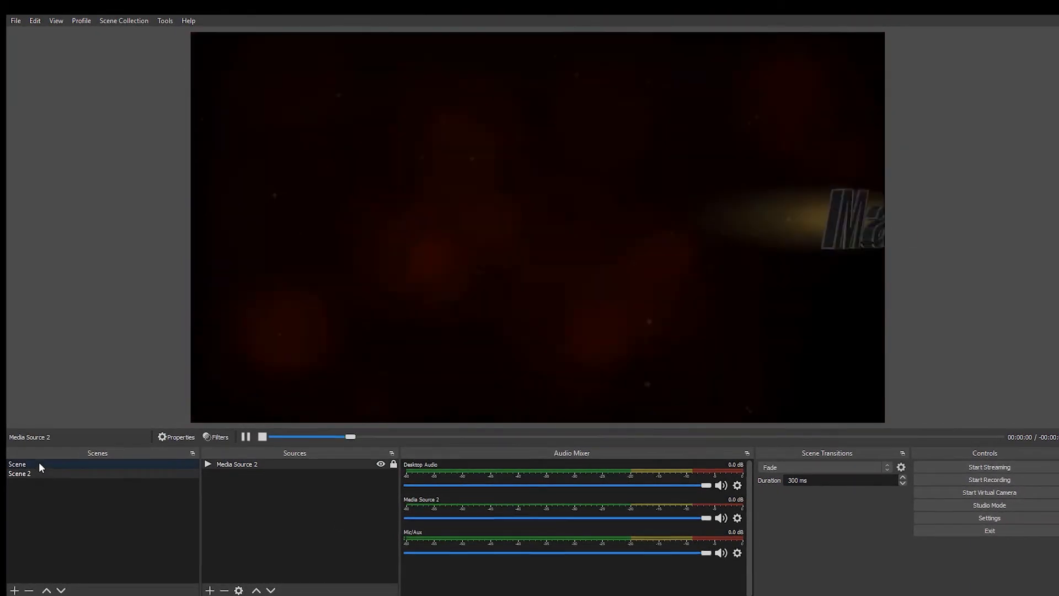
Step: Switch back and forth between the first scene and Scene 2 to compare their content, ending on Scene 2
{"action": "left_click", "coordinate": [38, 461]}
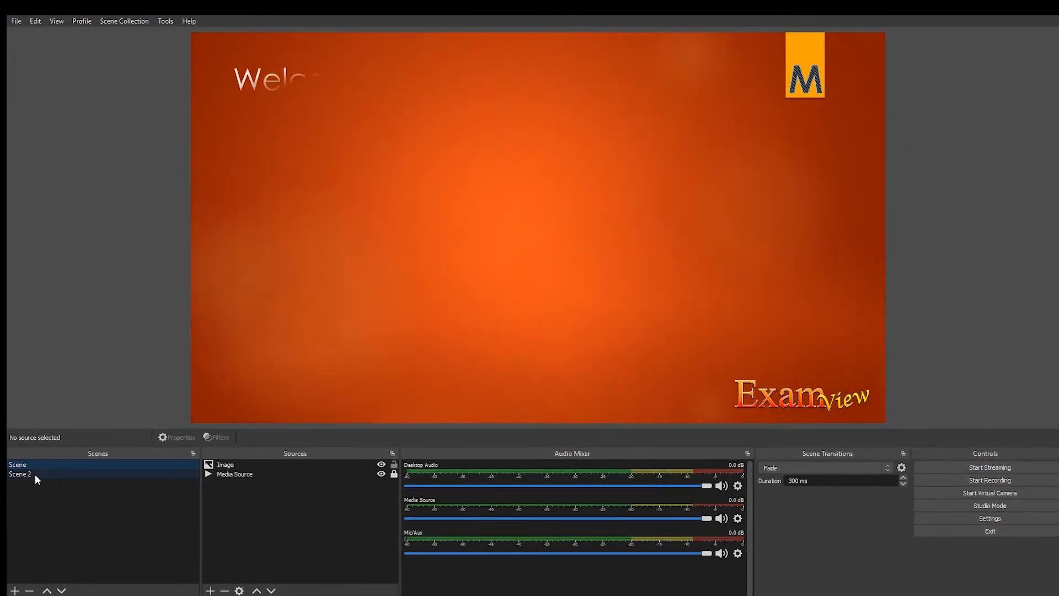
{"action": "left_click", "coordinate": [29, 474]}
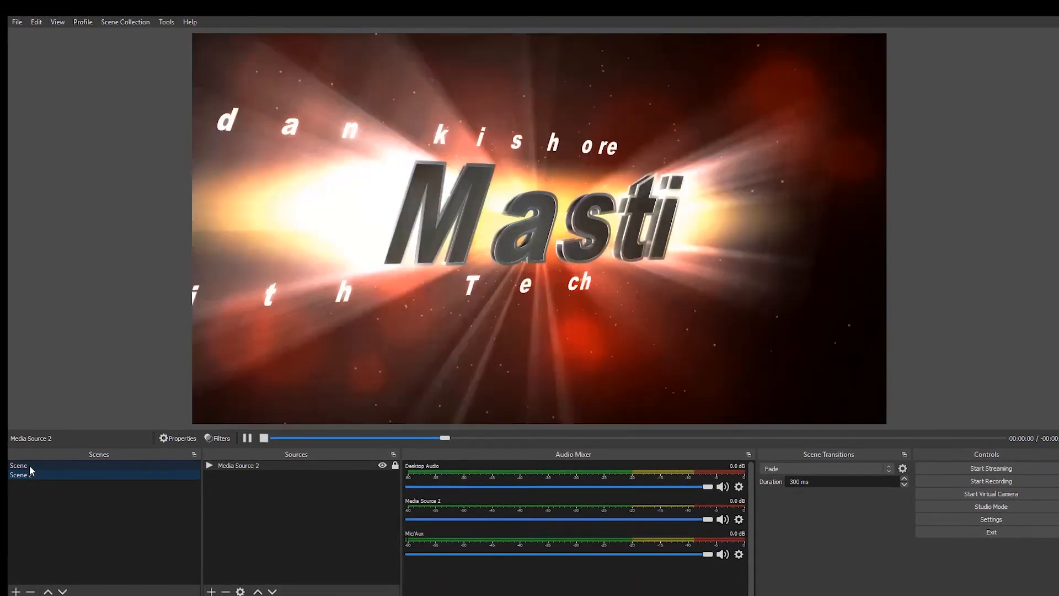
{"action": "left_click", "coordinate": [30, 466]}
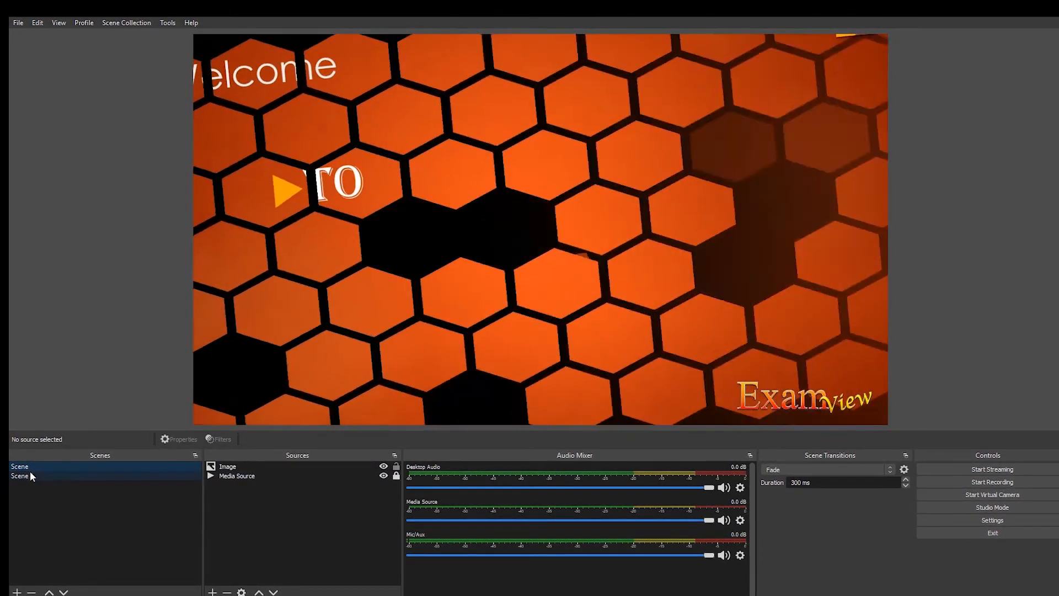
{"action": "left_click", "coordinate": [27, 478]}
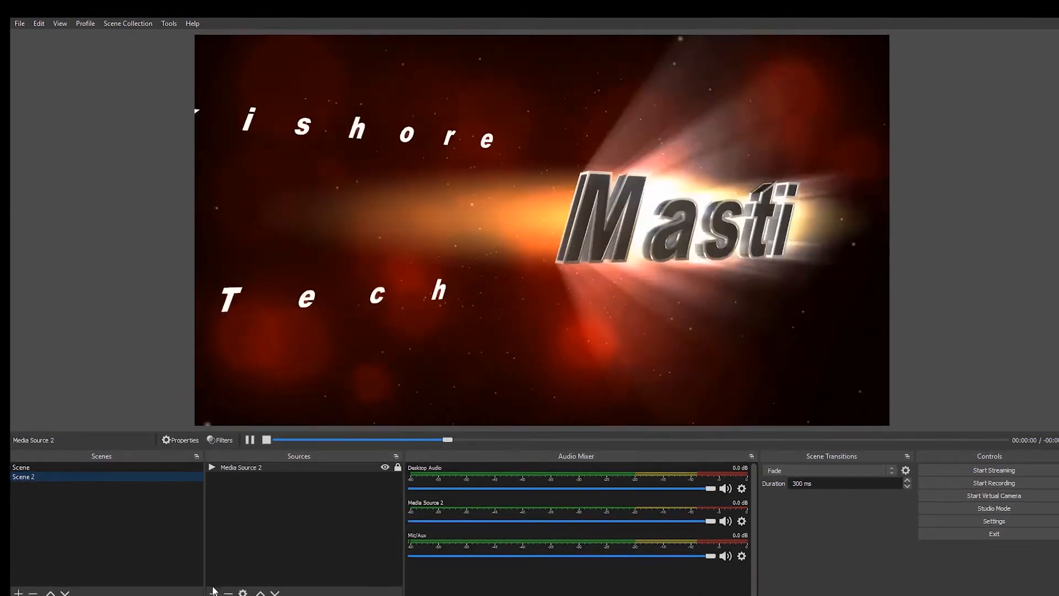
Step: Add the existing Image source to Scene 2 as a visible source instead of creating a new one
{"action": "left_click", "coordinate": [214, 592]}
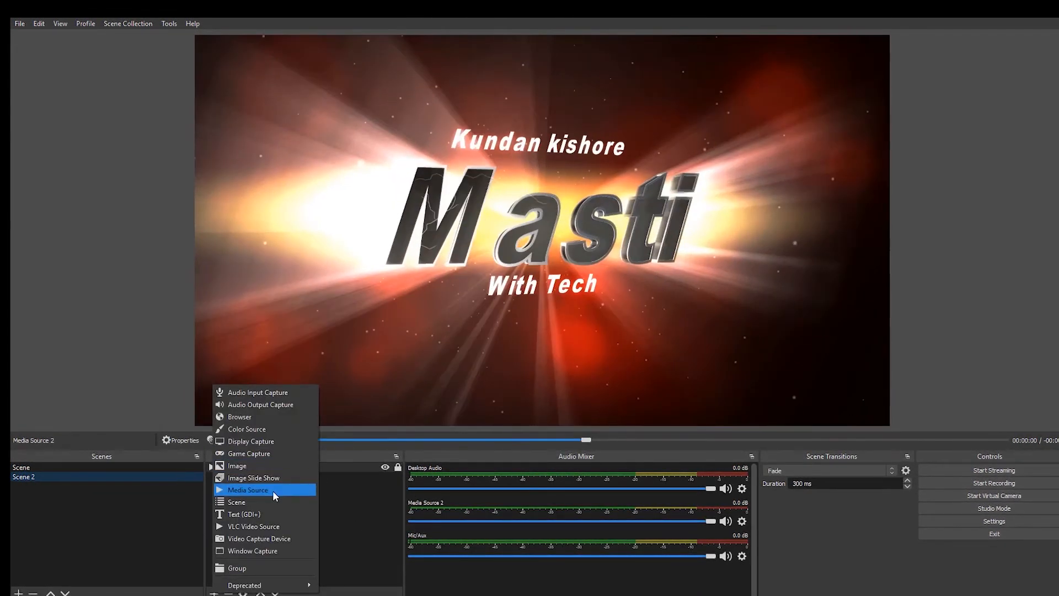
{"action": "left_click", "coordinate": [260, 468]}
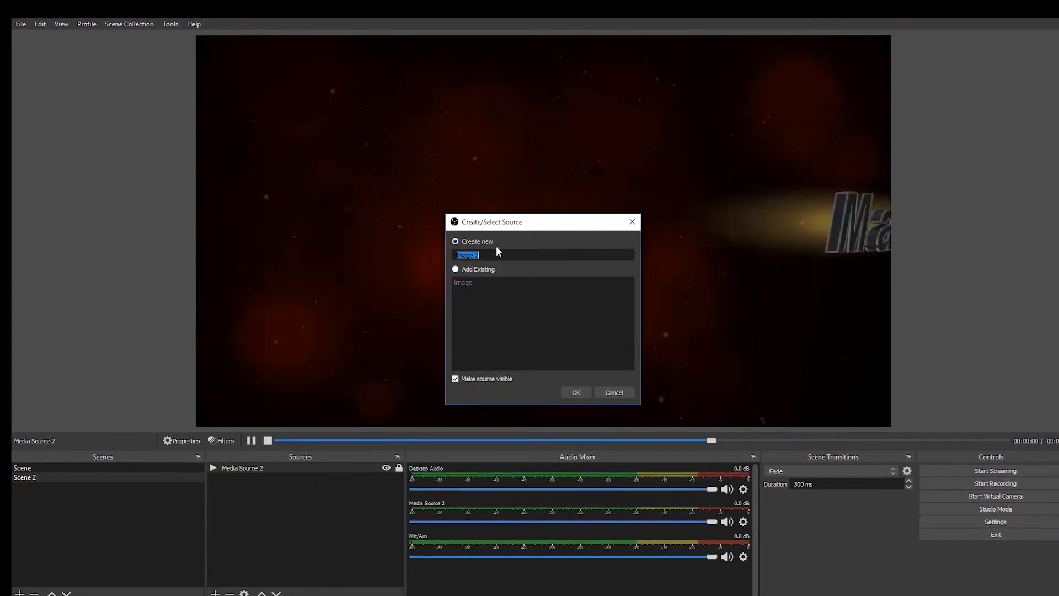
{"action": "left_click", "coordinate": [456, 269]}
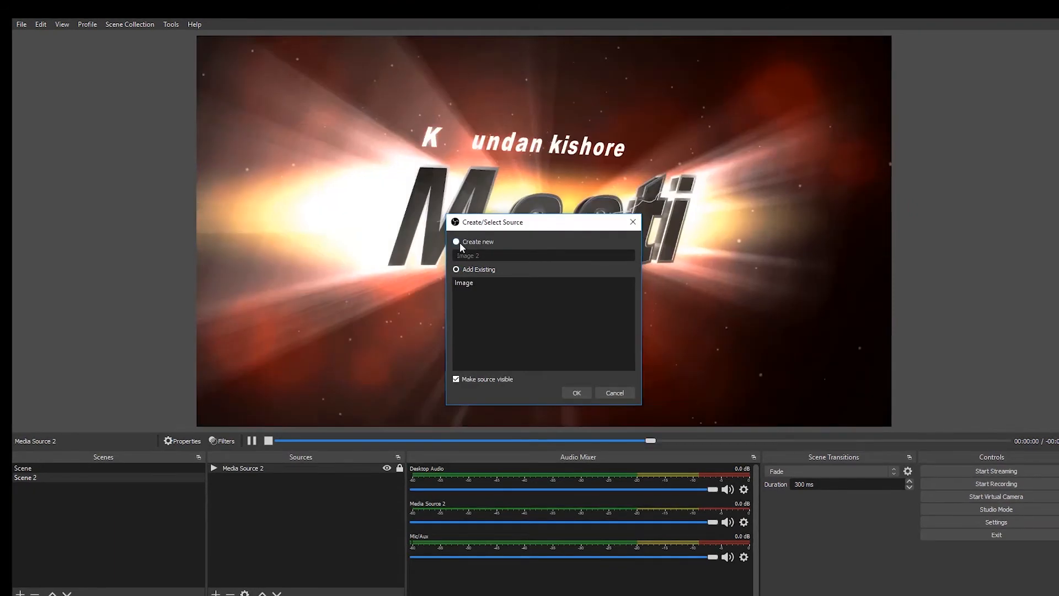
{"action": "left_click", "coordinate": [459, 243]}
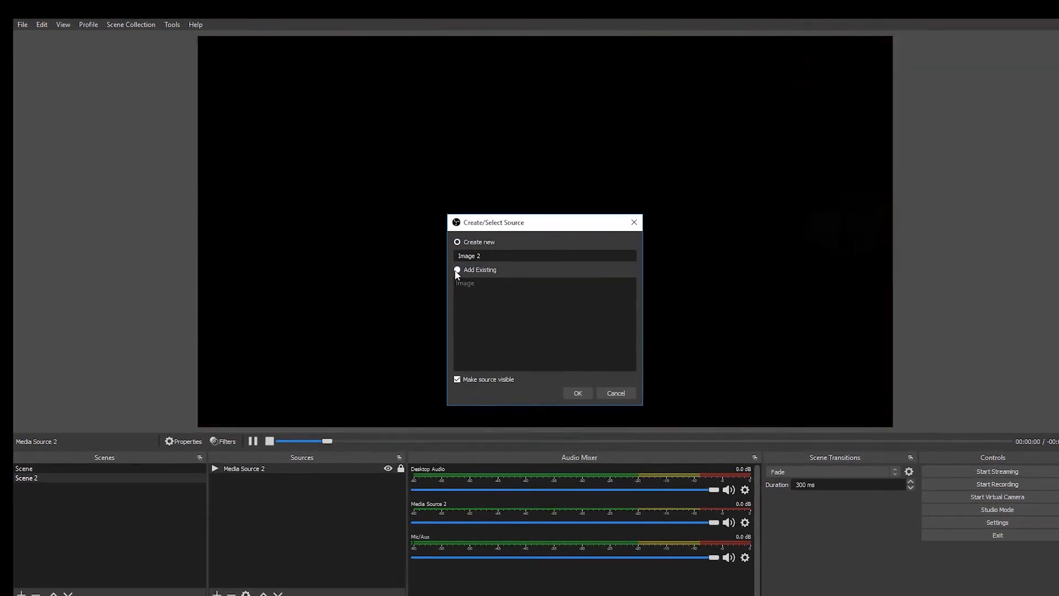
{"action": "left_click", "coordinate": [457, 270]}
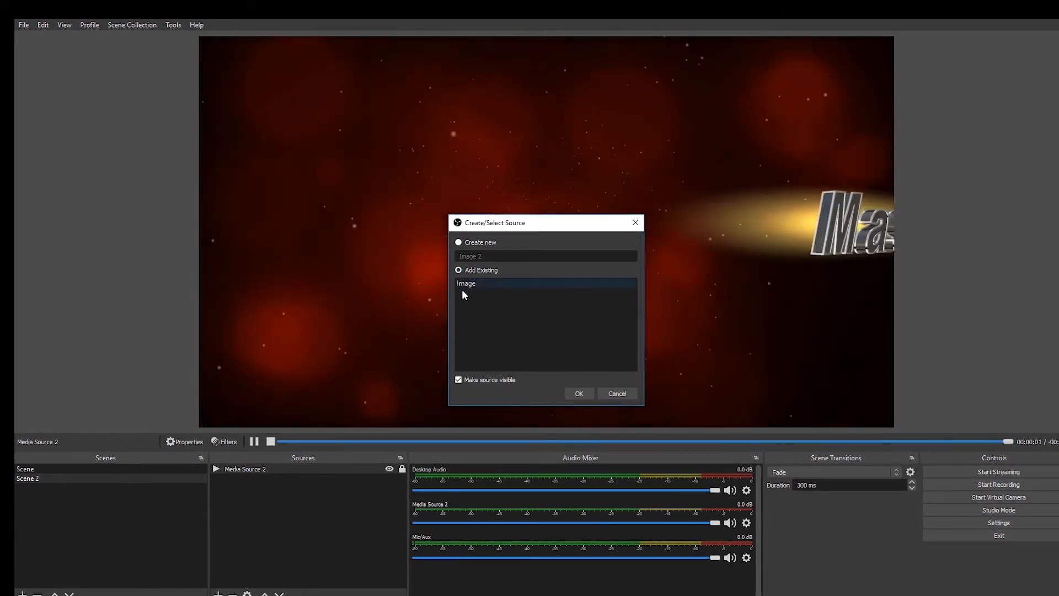
{"action": "left_click", "coordinate": [469, 285]}
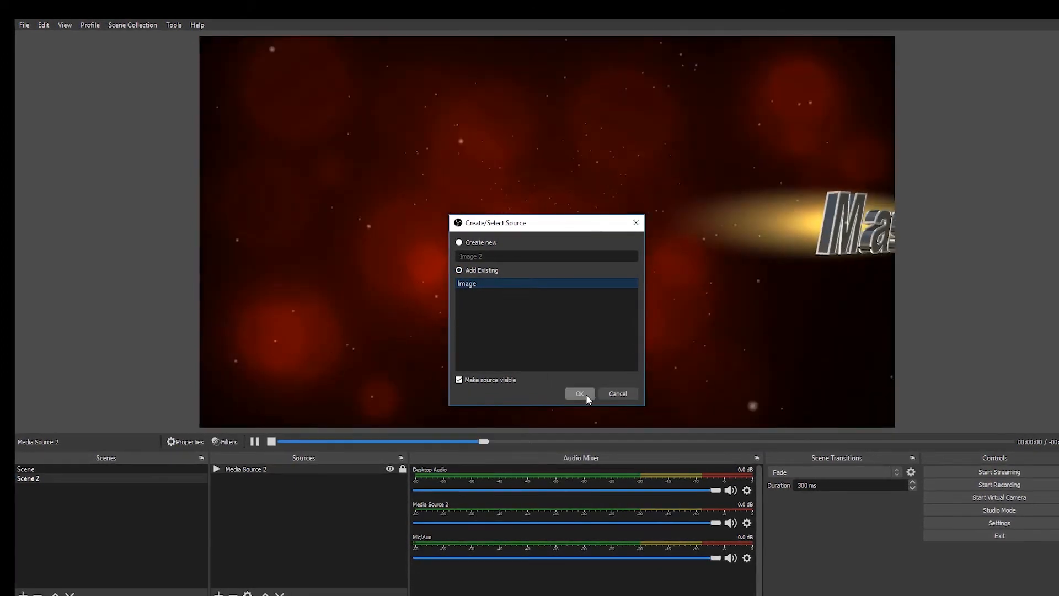
{"action": "left_click", "coordinate": [584, 393]}
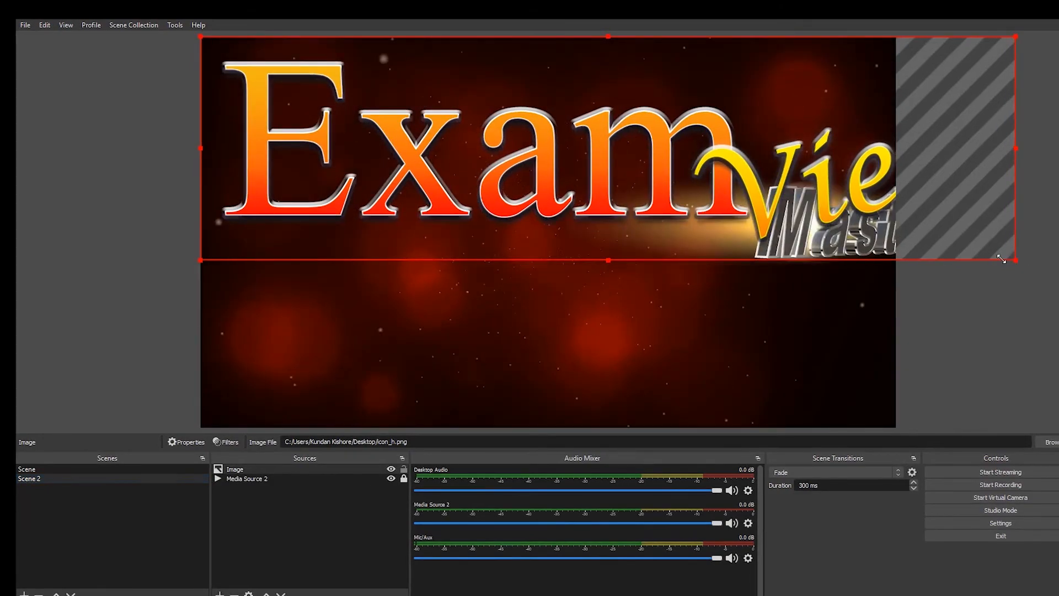
Step: Shrink Scene 2's Image to a small logo, place it in the canvas's lower-right corner, and deselect it
{"action": "left_click_drag", "start_coordinate": [1001, 259], "coordinate": [807, 405]}
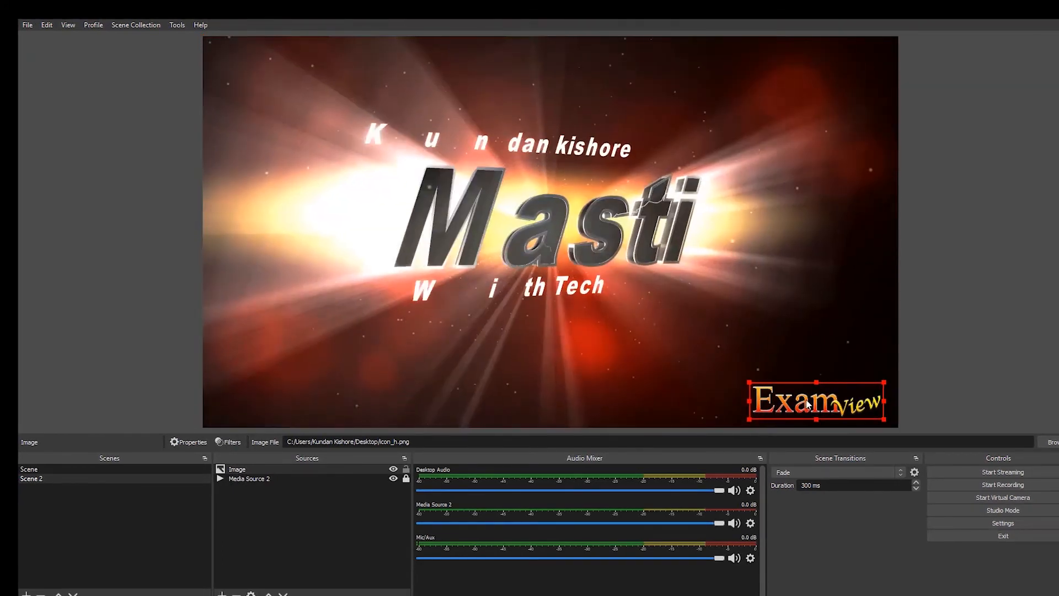
{"action": "left_click", "coordinate": [799, 352]}
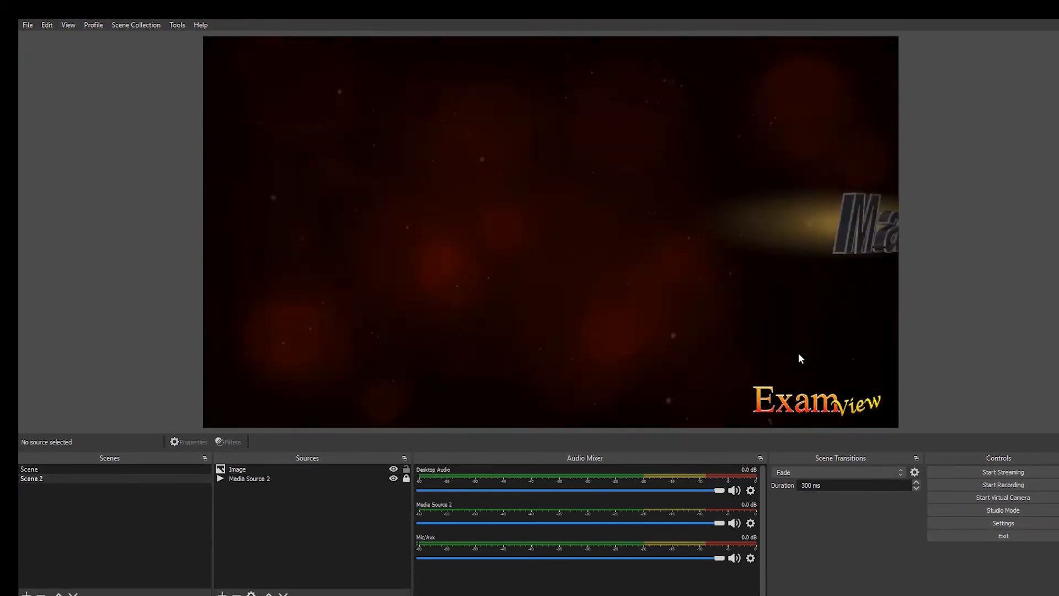
Step: Switch between the first scene and Scene 2 to compare the logo's size and position, ending on Scene 2
{"action": "left_click", "coordinate": [90, 470]}
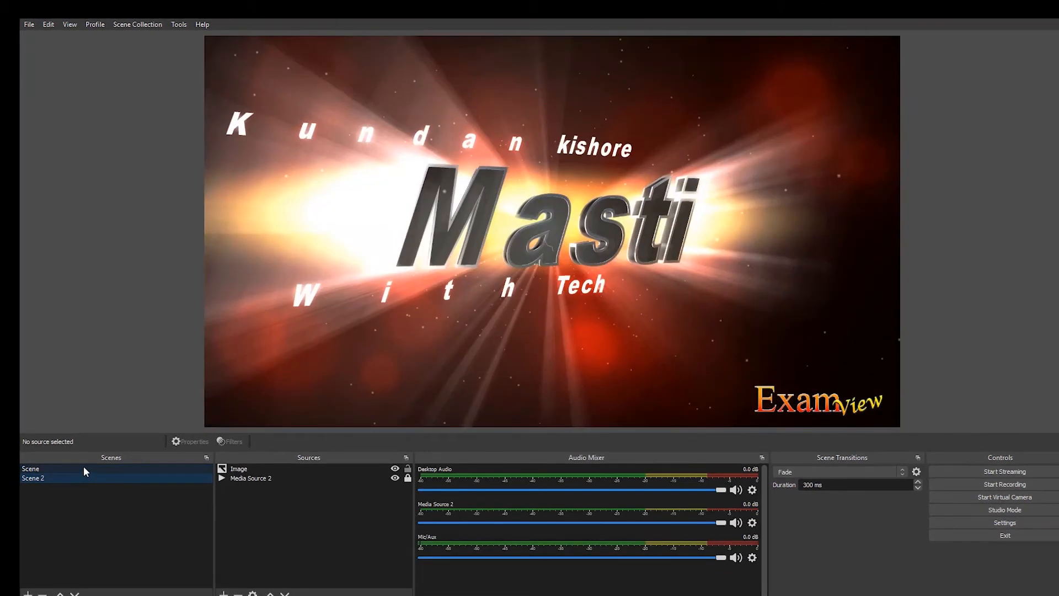
{"action": "left_click", "coordinate": [84, 467]}
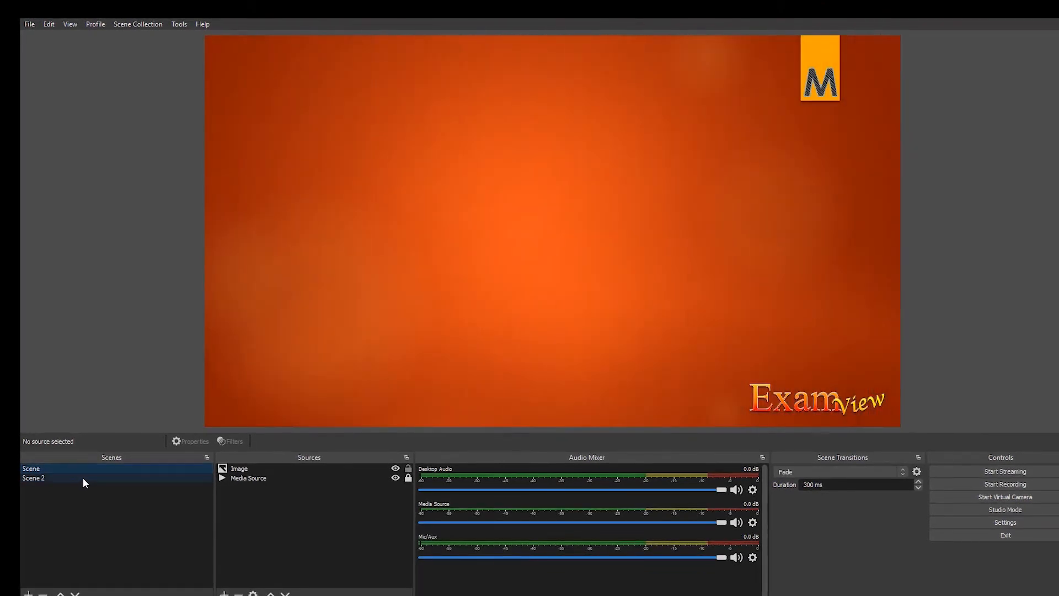
{"action": "left_click", "coordinate": [82, 477]}
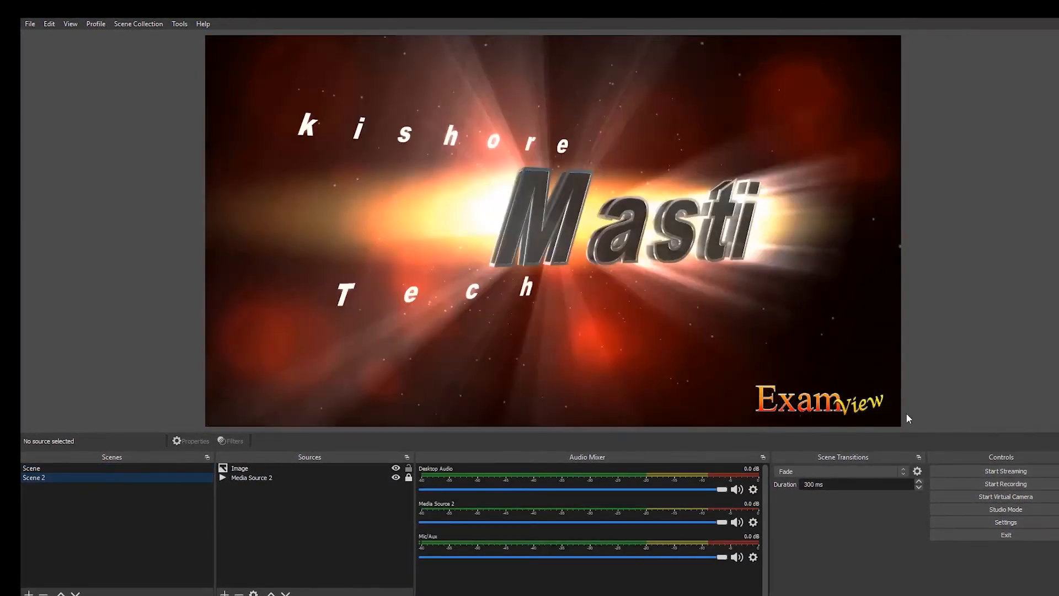
Step: Enlarge Scene 2's logo slightly from its upper-left corner to match the first scene's logo
{"action": "left_click", "coordinate": [847, 406]}
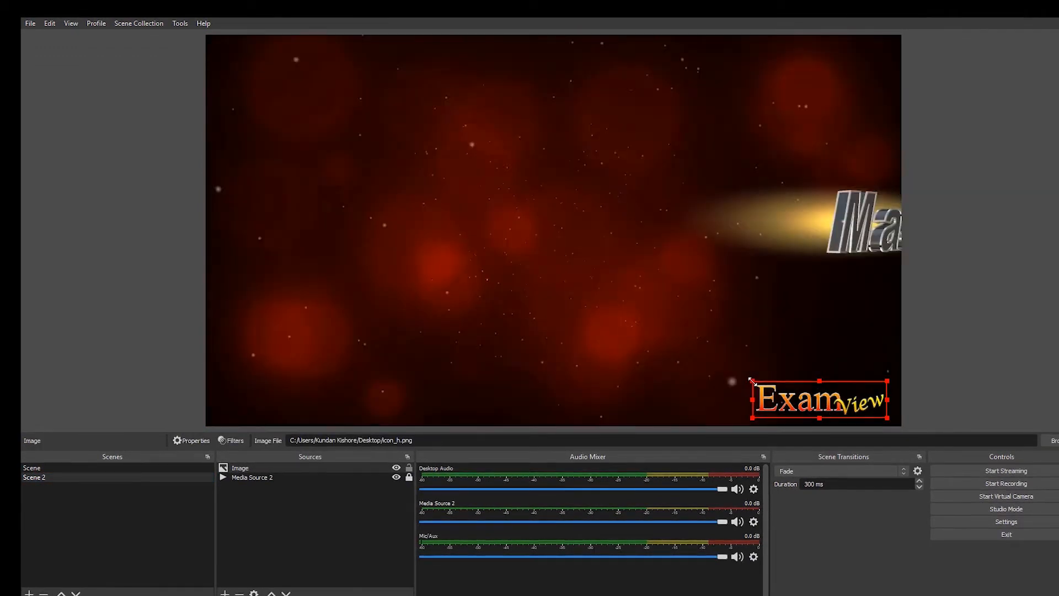
{"action": "left_click_drag", "start_coordinate": [751, 381], "coordinate": [747, 379]}
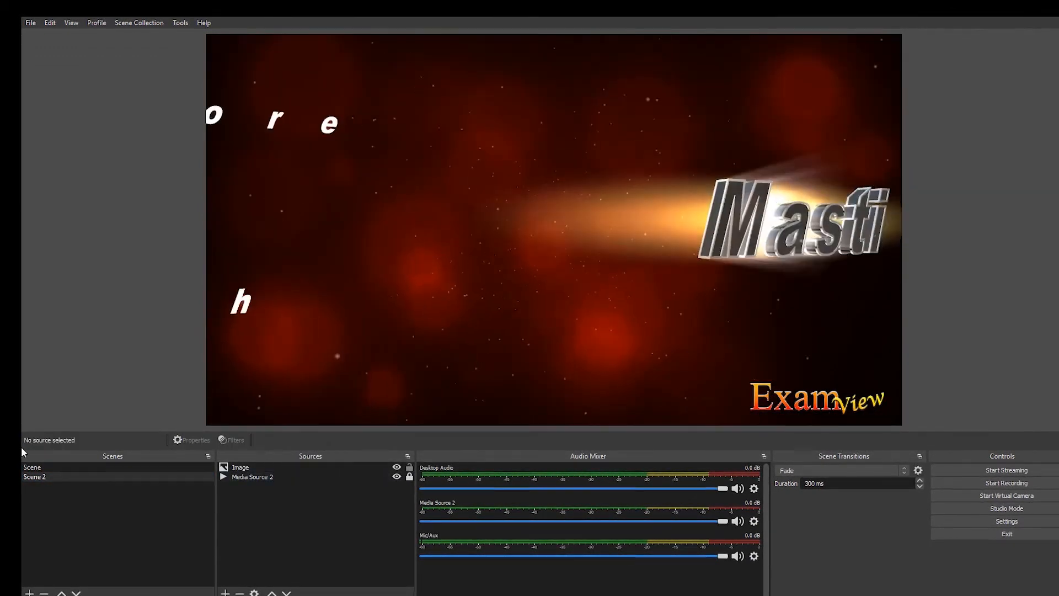
Step: Switch between the two scenes to check the logo's alignment, ending on the first scene
{"action": "left_click", "coordinate": [48, 466]}
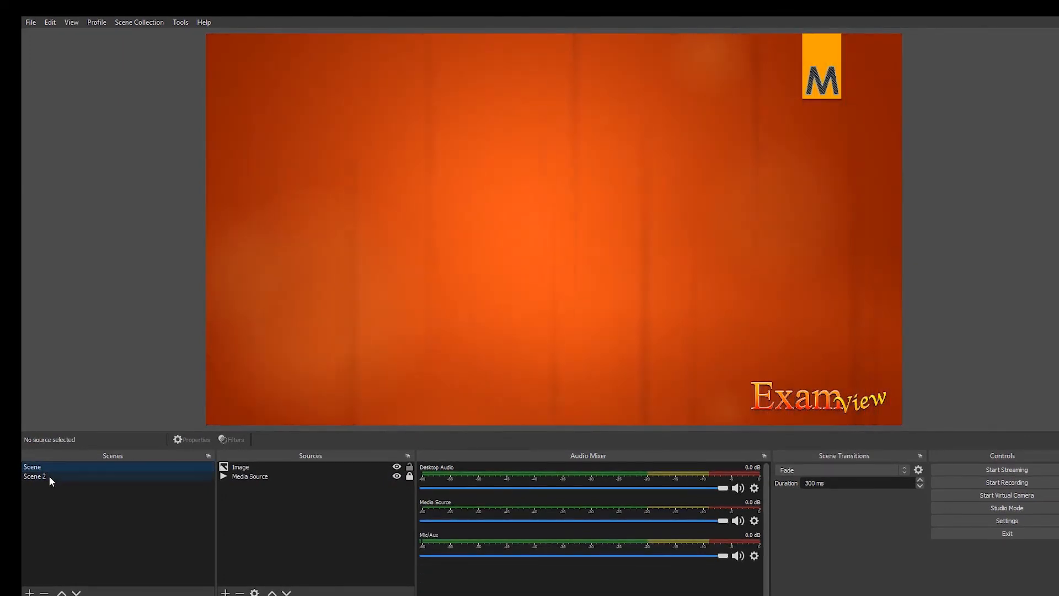
{"action": "left_click", "coordinate": [49, 475]}
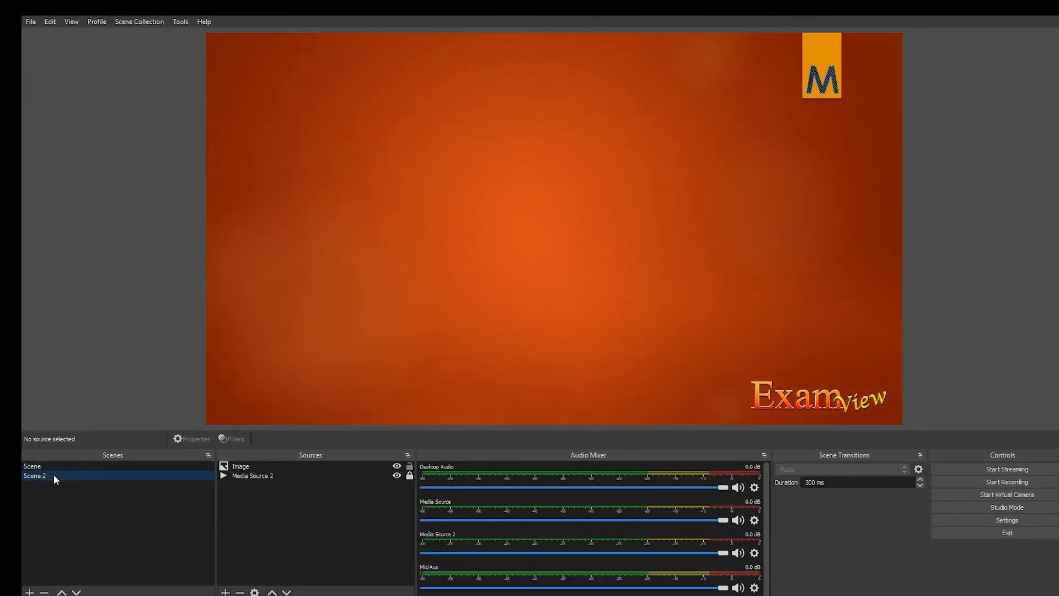
{"action": "left_click", "coordinate": [56, 465]}
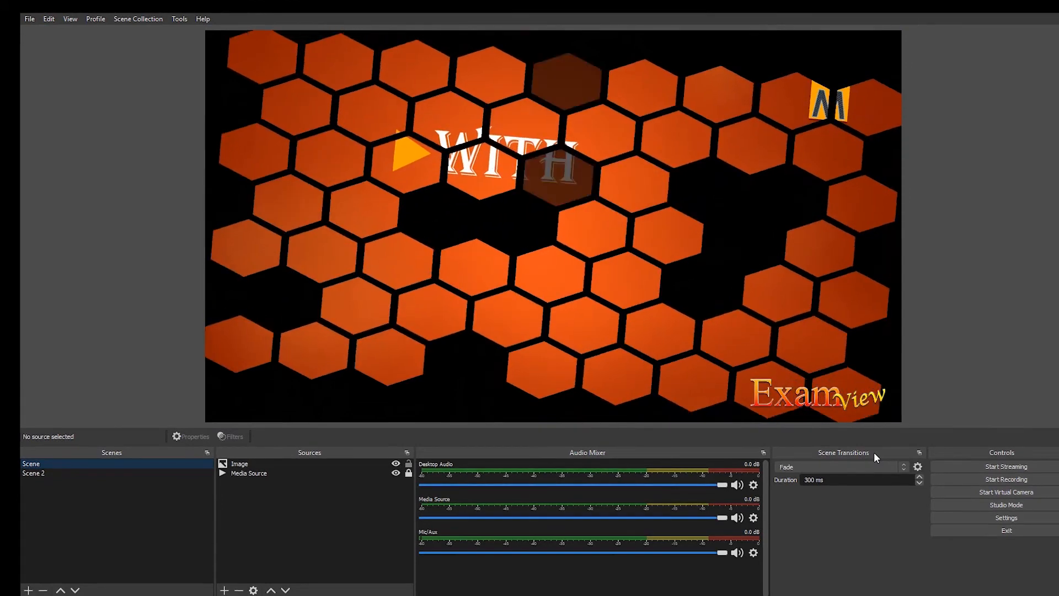
Step: Switch to Scene 2 and back to the first scene to preview the Fade transition
{"action": "left_click", "coordinate": [918, 475]}
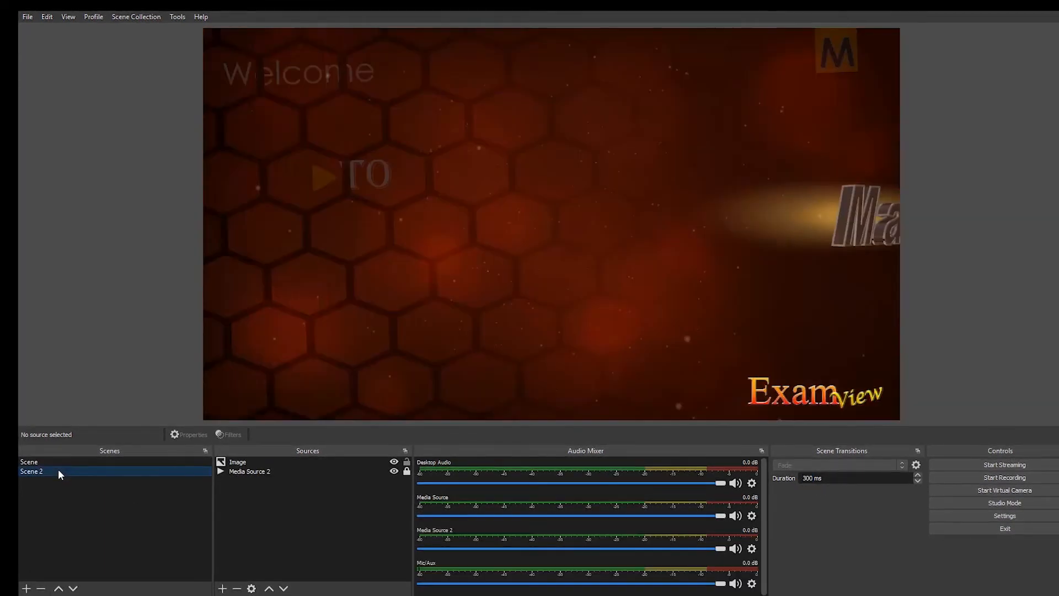
{"action": "left_click", "coordinate": [55, 461]}
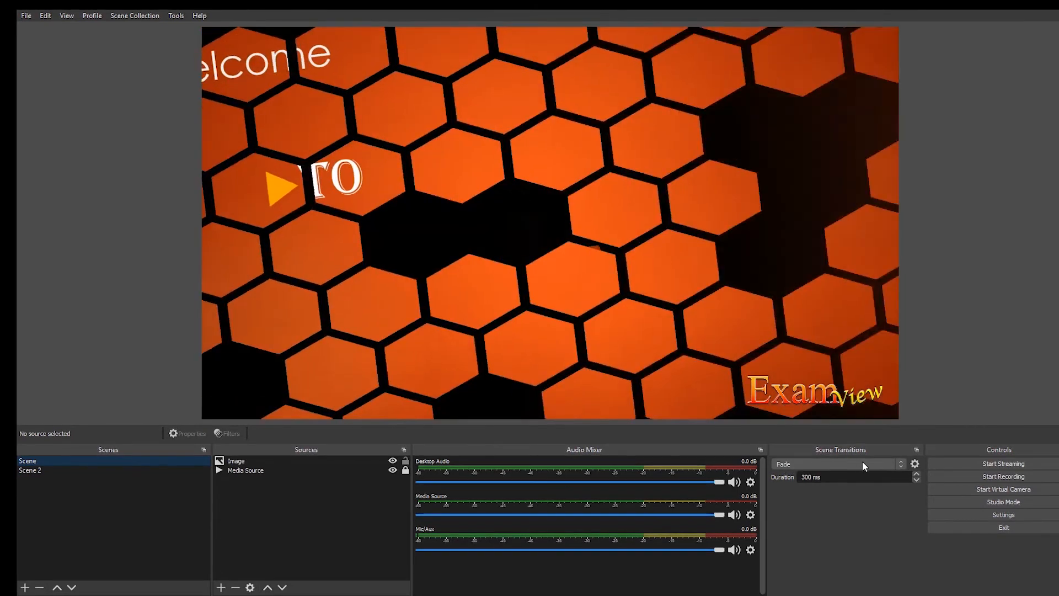
Step: Add a Swipe scene transition, accepting its default name and properties
{"action": "left_click", "coordinate": [862, 462]}
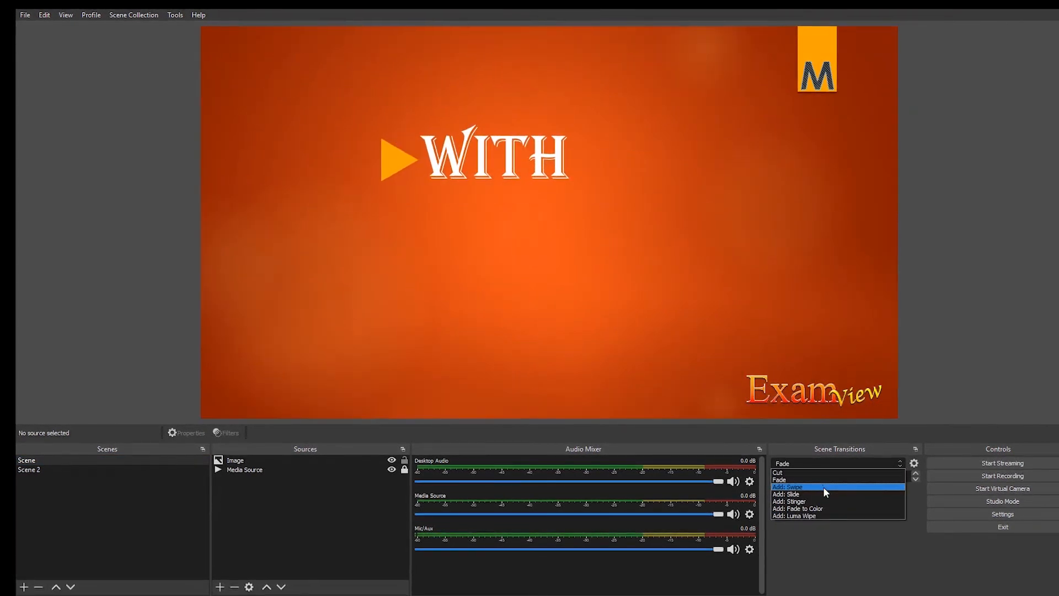
{"action": "left_click", "coordinate": [823, 486]}
{"action": "left_click", "coordinate": [528, 326]}
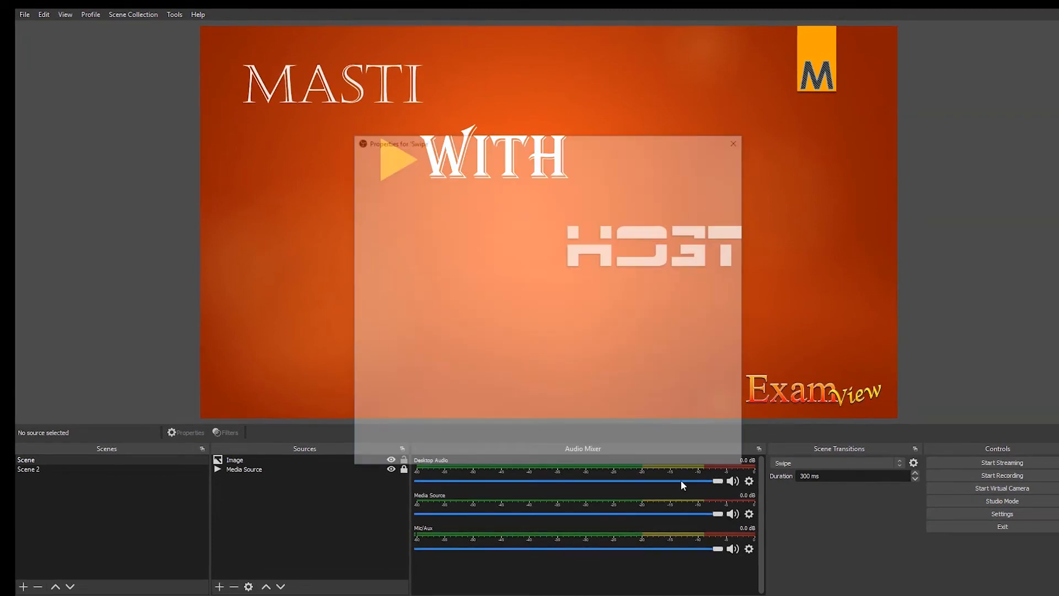
{"action": "left_click", "coordinate": [684, 458]}
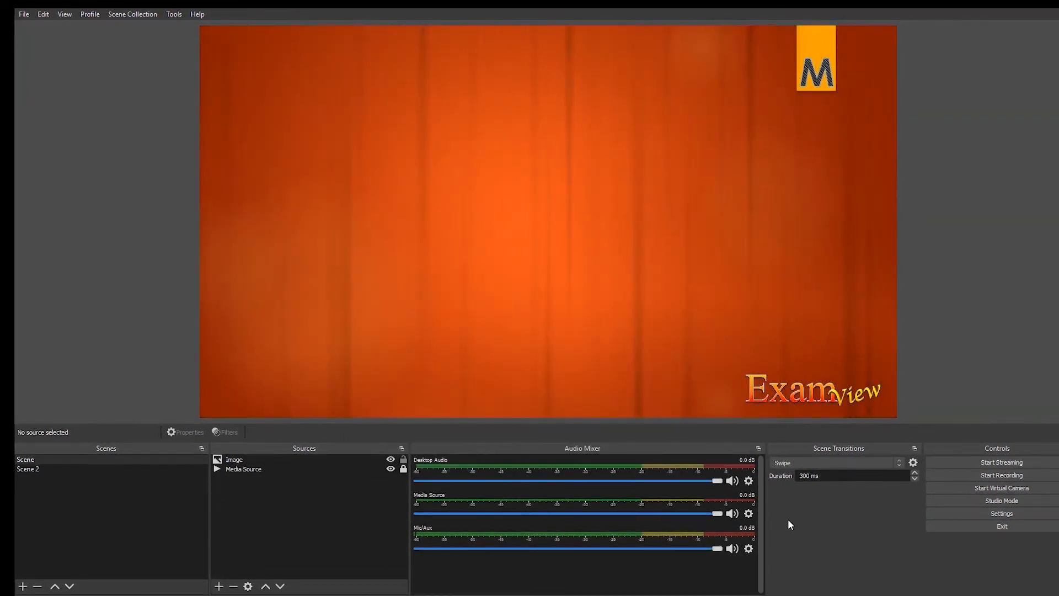
Step: Switch back and forth between the first scene and Scene 2 to preview the Swipe transition, ending on the first scene
{"action": "left_click", "coordinate": [45, 468]}
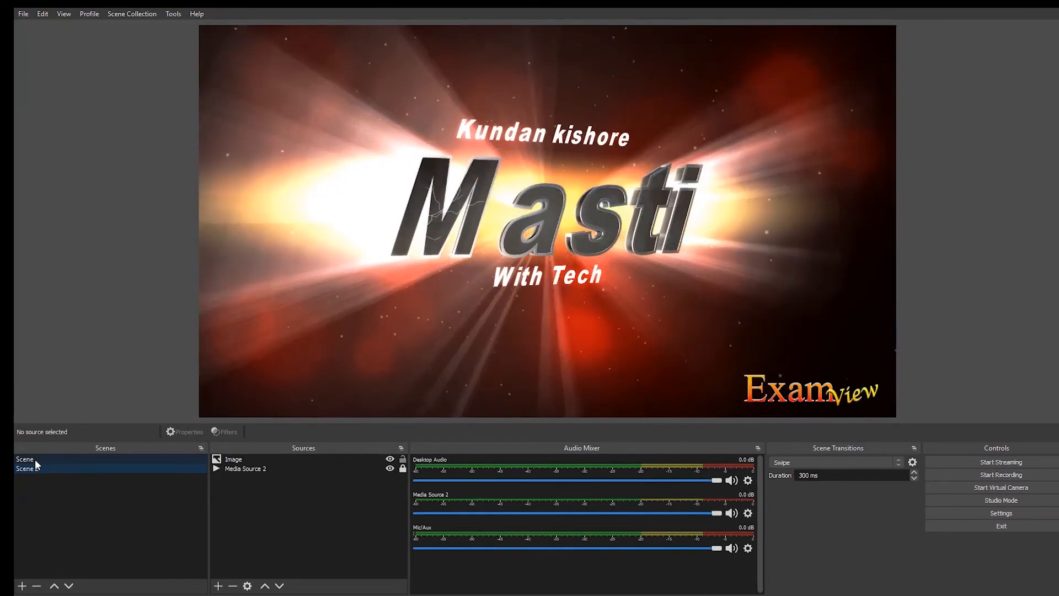
{"action": "left_click", "coordinate": [35, 459]}
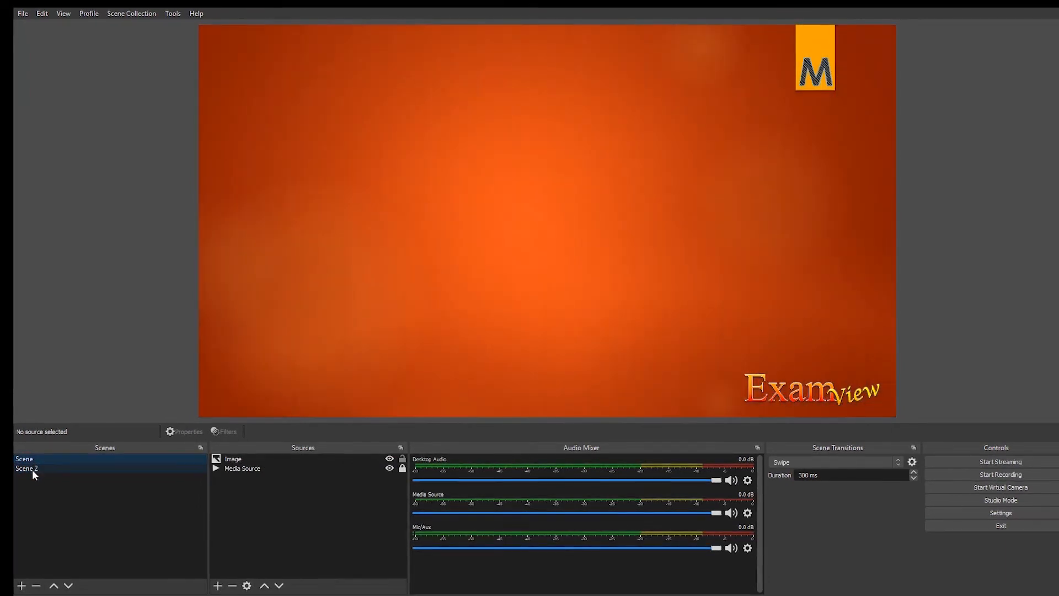
{"action": "left_click", "coordinate": [32, 469]}
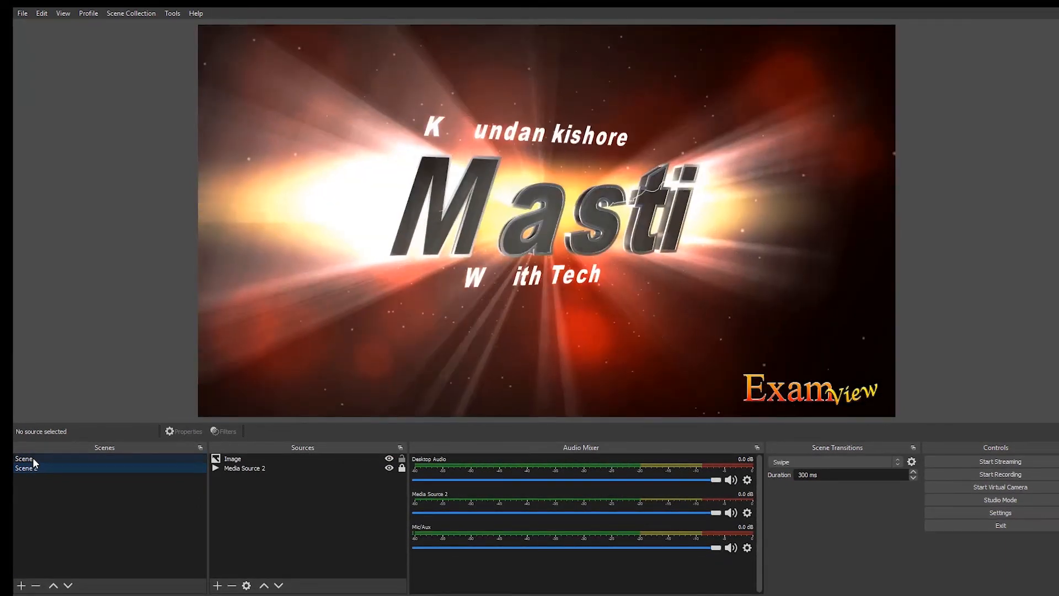
{"action": "left_click", "coordinate": [32, 458]}
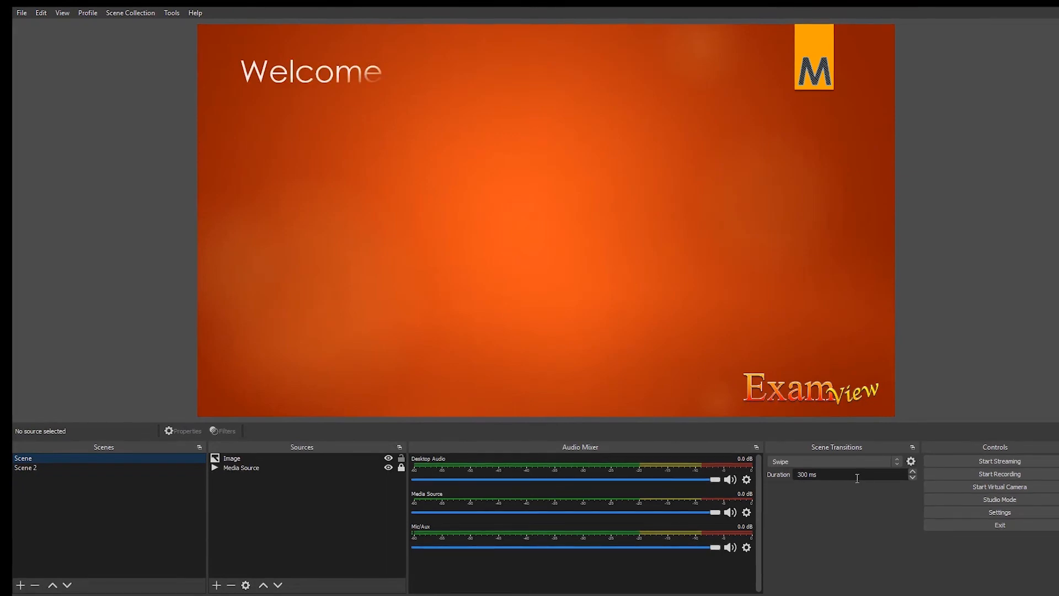
Step: Try Luma Wipe as the scene transition and set the transition back to Fade
{"action": "left_click", "coordinate": [864, 460]}
{"action": "left_click", "coordinate": [890, 462]}
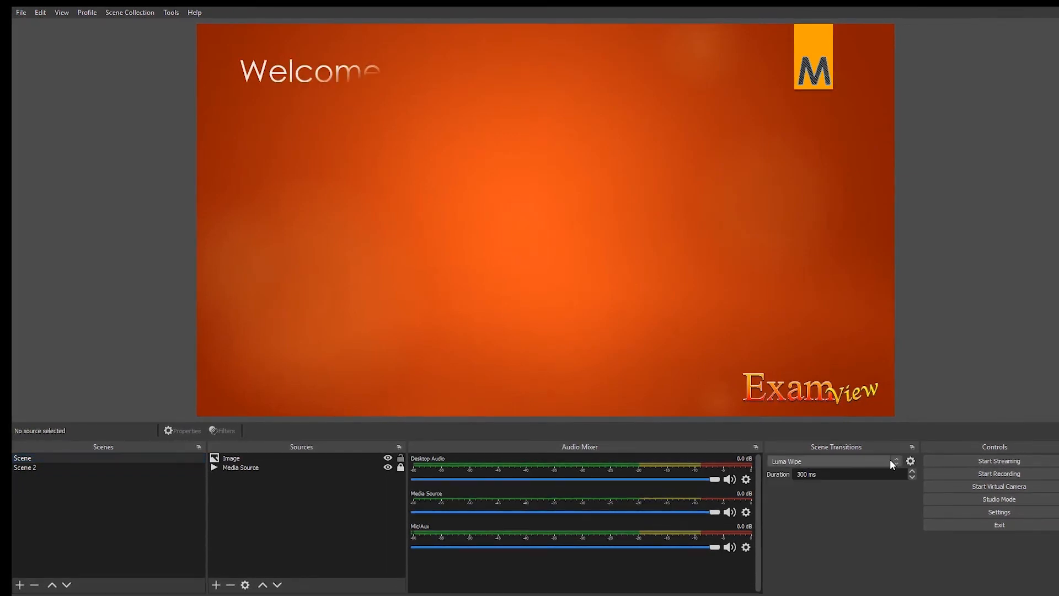
{"action": "left_click", "coordinate": [891, 461]}
{"action": "left_click", "coordinate": [833, 478]}
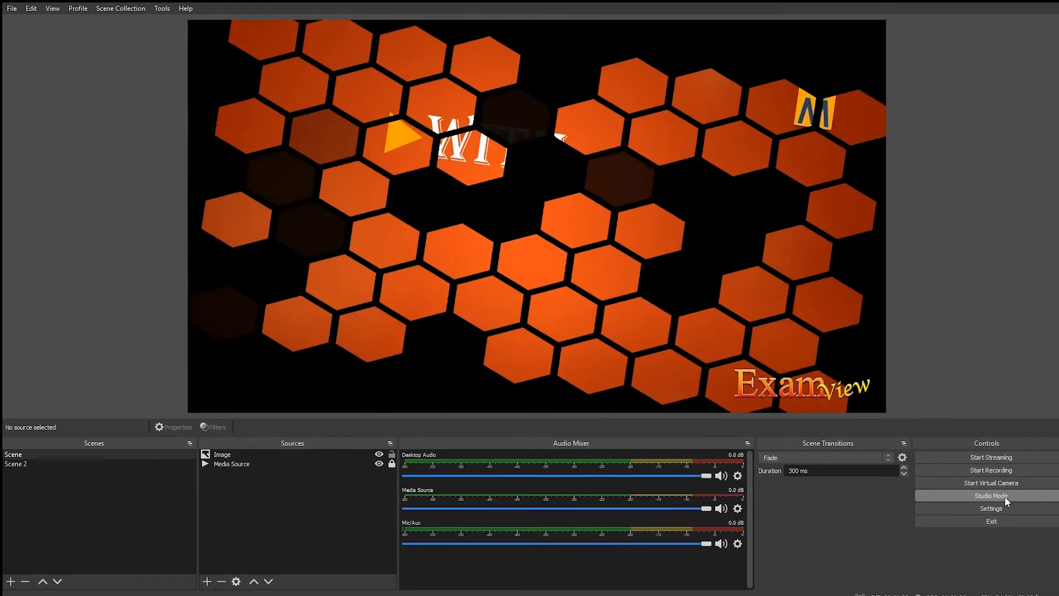
Step: Turn on Studio Mode to view the Preview and Program panes side by side, and turn it off again
{"action": "left_click", "coordinate": [1005, 497]}
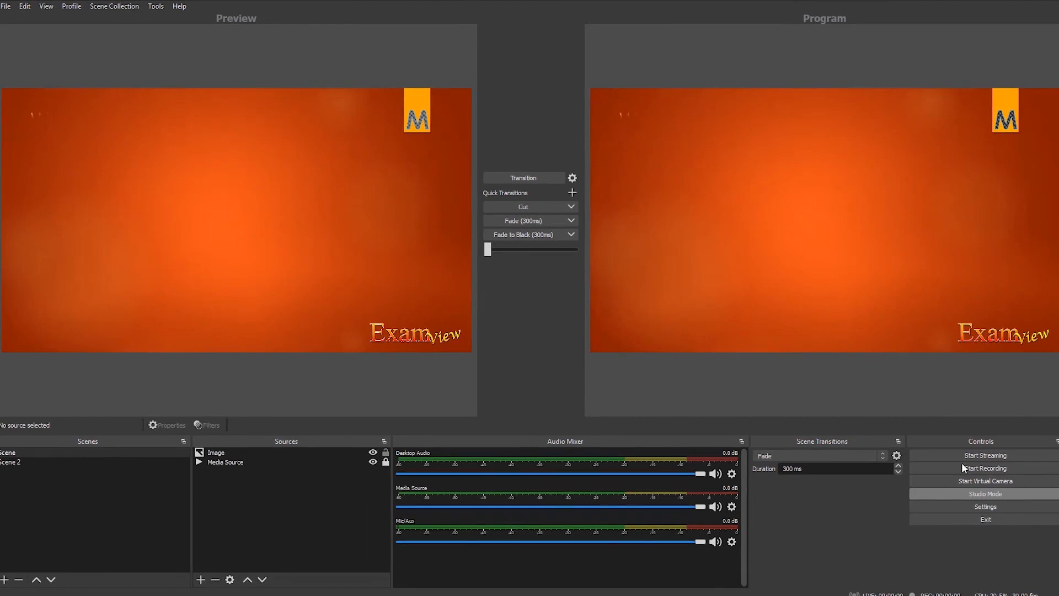
{"action": "left_click", "coordinate": [996, 495]}
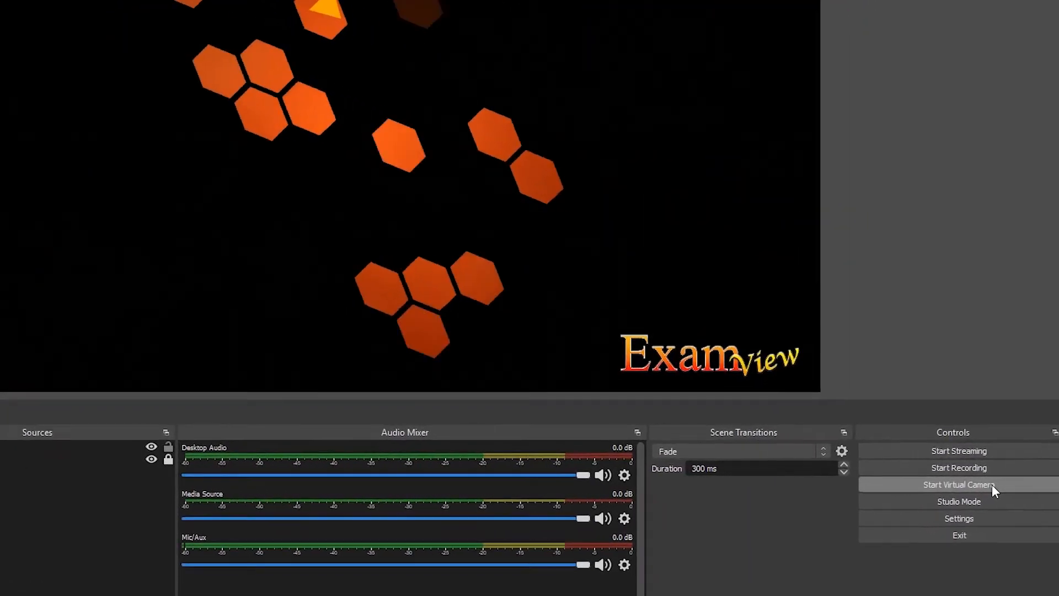